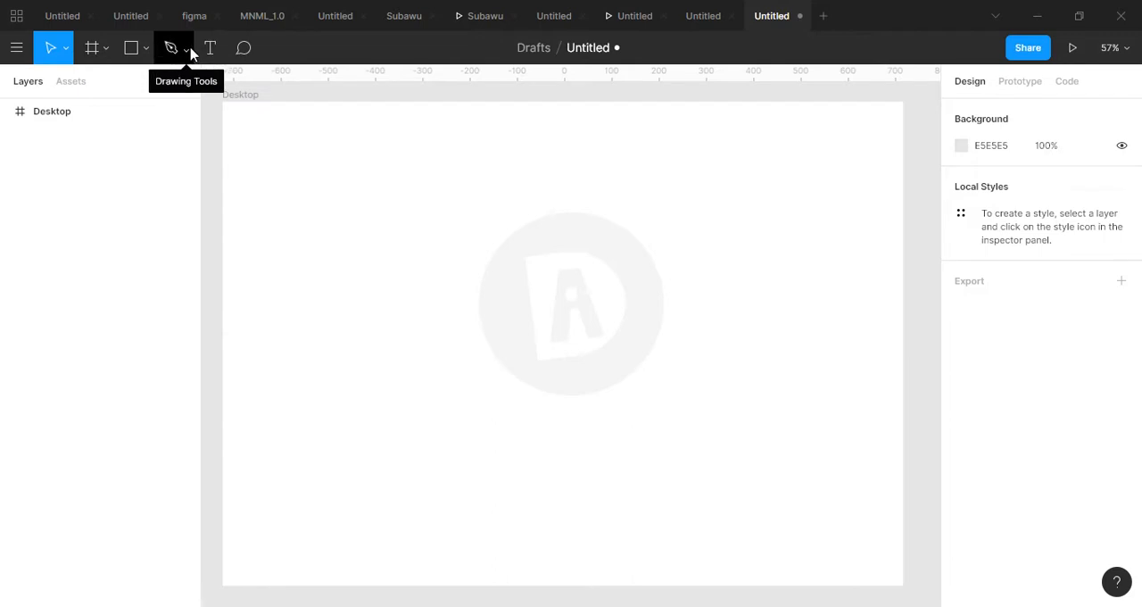
{"action": "left_click", "coordinate": [190, 50]}
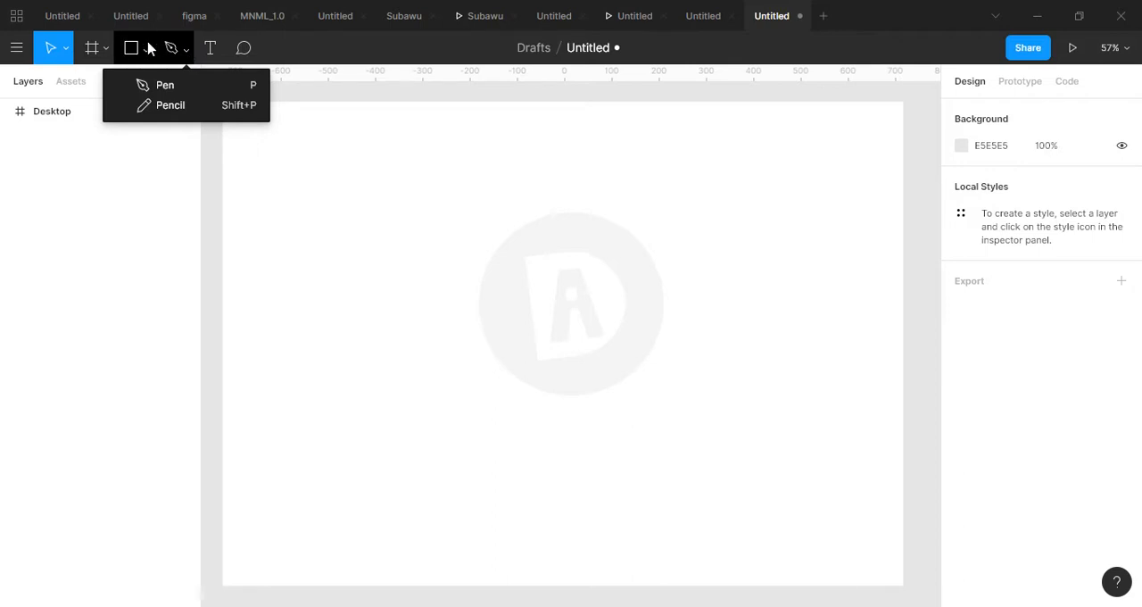
{"action": "left_click", "coordinate": [148, 48]}
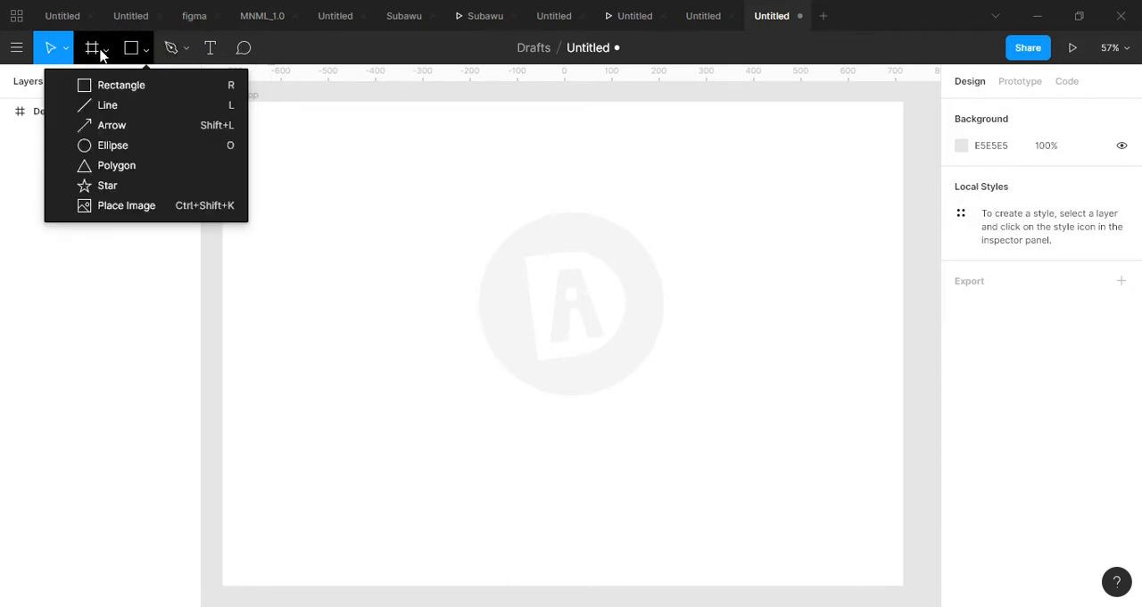
{"action": "left_click", "coordinate": [104, 51]}
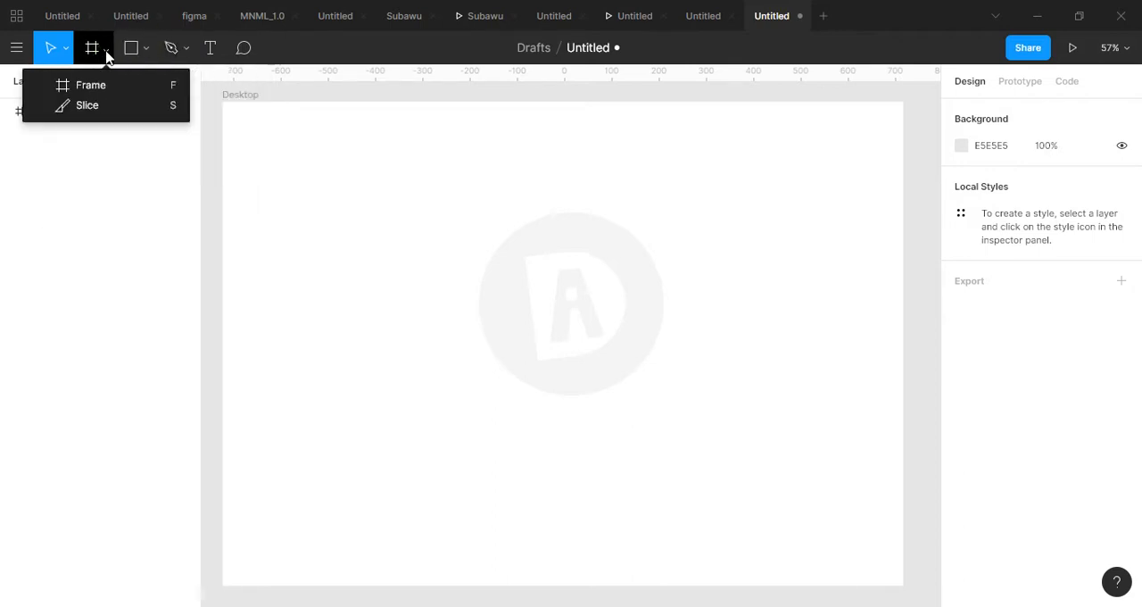
{"action": "left_click", "coordinate": [4, 51]}
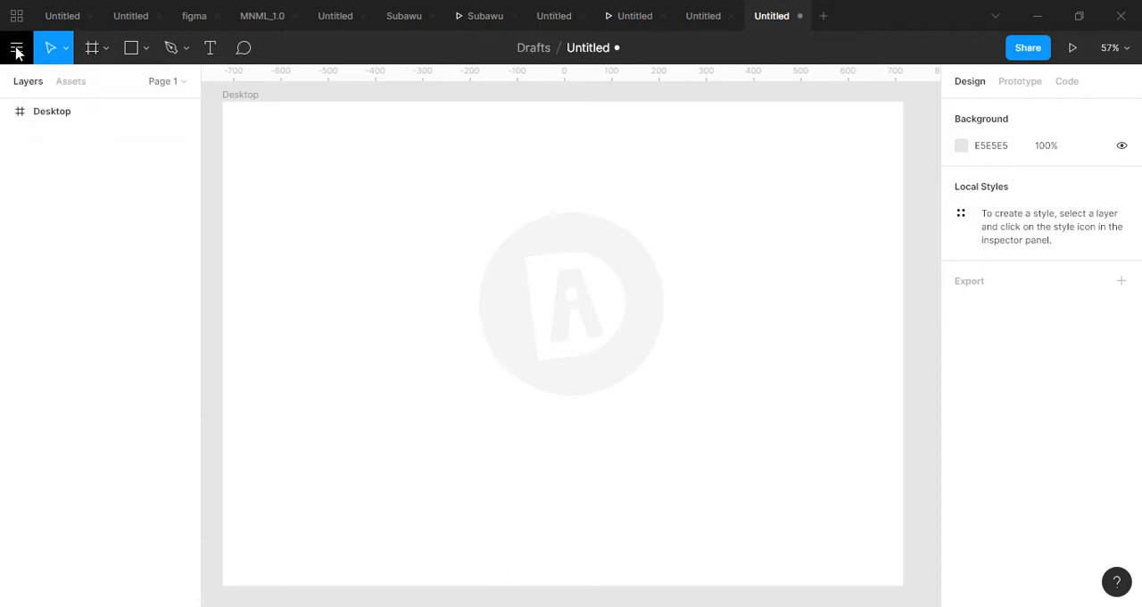
{"action": "left_click", "coordinate": [17, 51]}
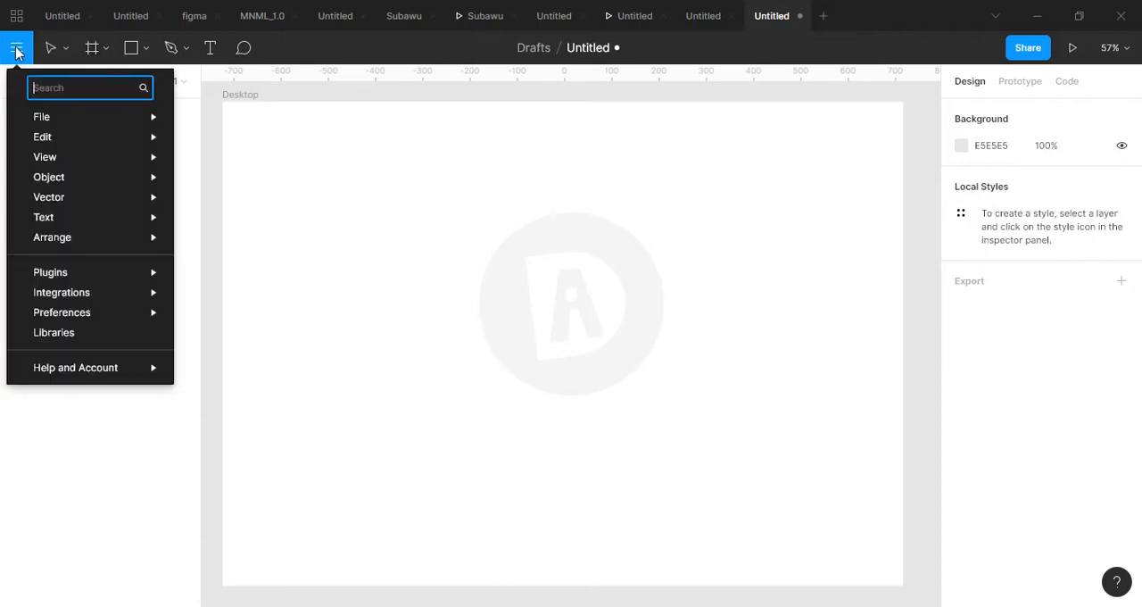
{"action": "left_click", "coordinate": [143, 52]}
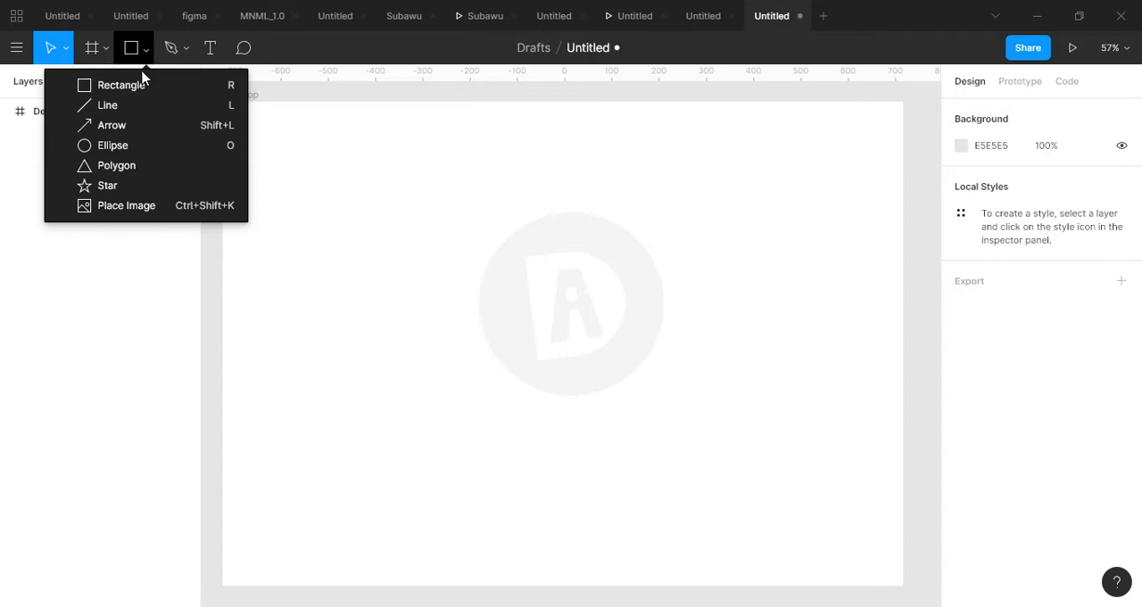
{"action": "left_click", "coordinate": [143, 85]}
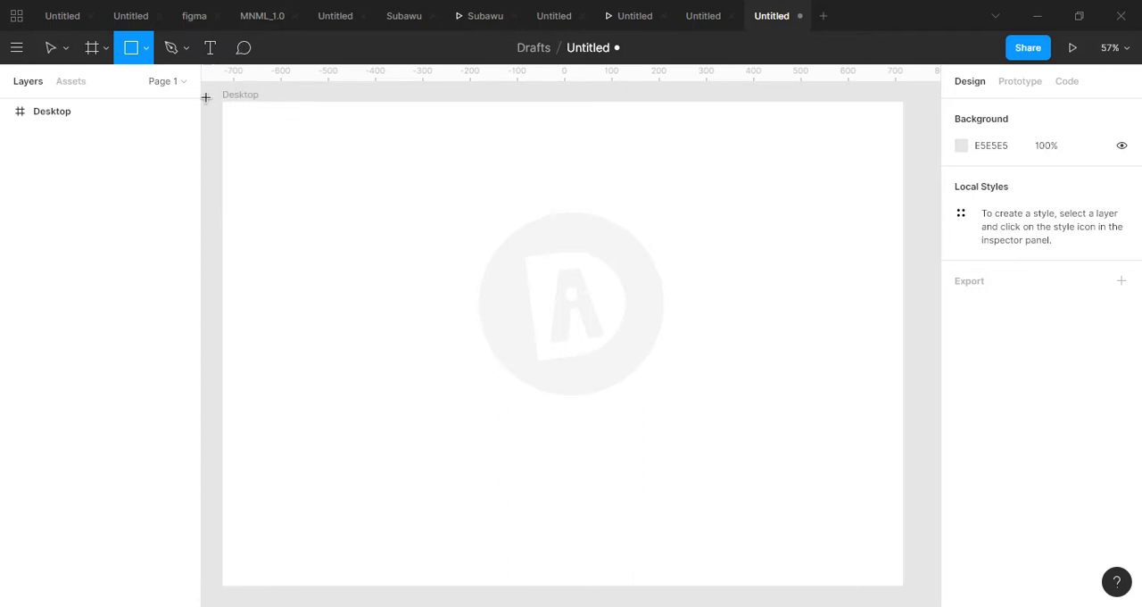
{"action": "left_click", "coordinate": [51, 47]}
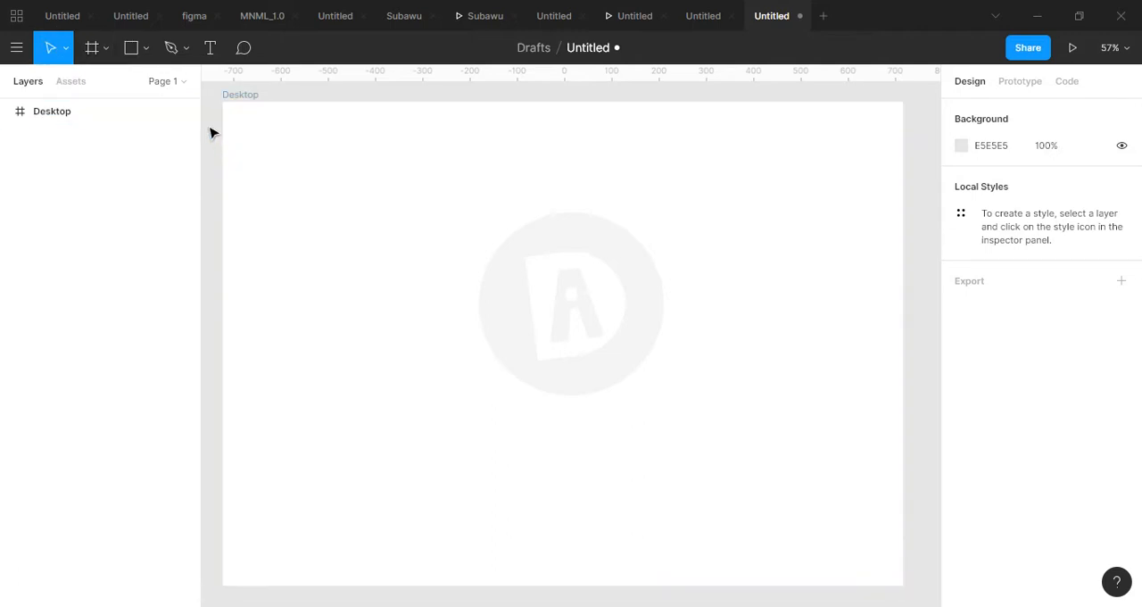
Draw a rectangle about 494 × 261 in the upper-left part of the Desktop frame.
{"action": "left_click", "coordinate": [146, 48]}
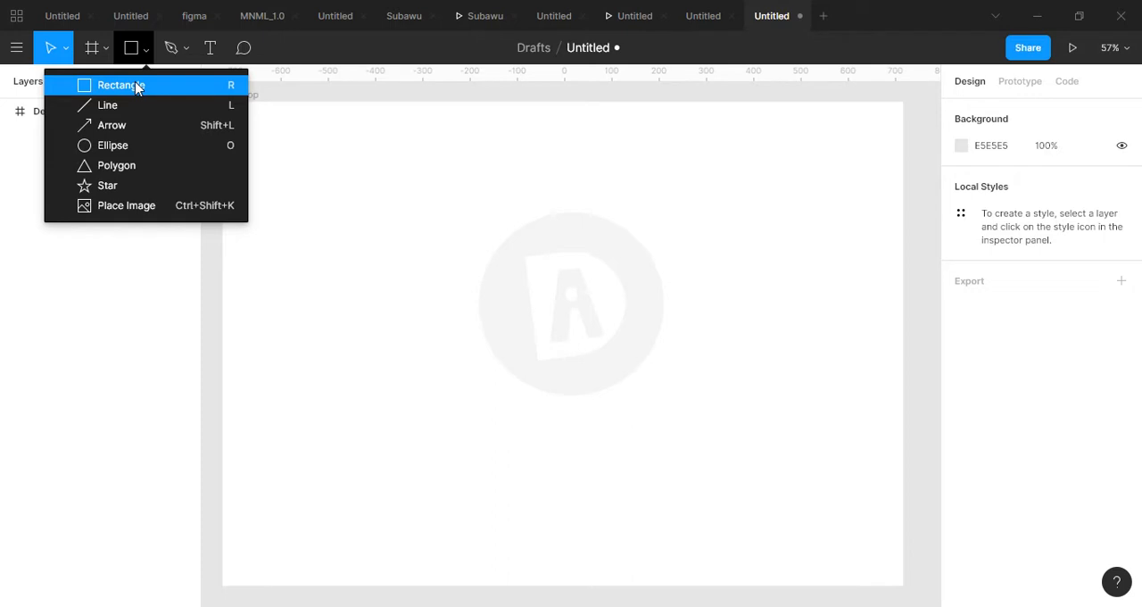
{"action": "left_click", "coordinate": [137, 87]}
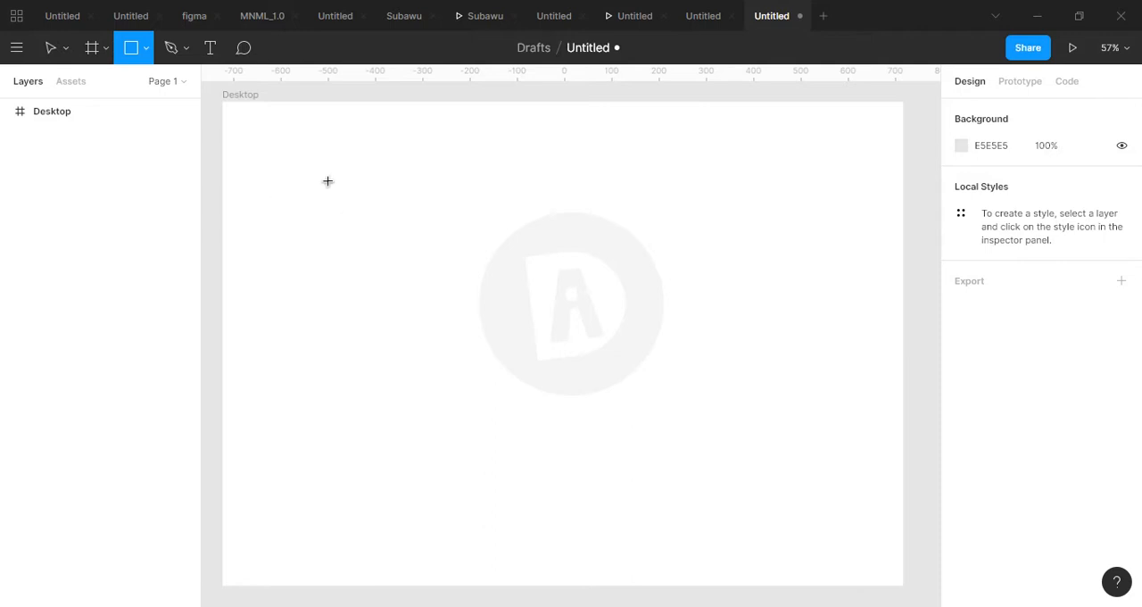
{"action": "mouse_move", "coordinate": [293, 150]}
{"action": "left_mouse_down"}
{"action": "mouse_move", "coordinate": [306, 247]}
{"action": "mouse_move", "coordinate": [471, 265]}
{"action": "mouse_move", "coordinate": [612, 255]}
{"action": "mouse_move", "coordinate": [545, 218]}
{"action": "mouse_move", "coordinate": [510, 276]}
{"action": "mouse_move", "coordinate": [604, 285]}
{"action": "mouse_move", "coordinate": [527, 280]}
{"action": "left_mouse_up"}
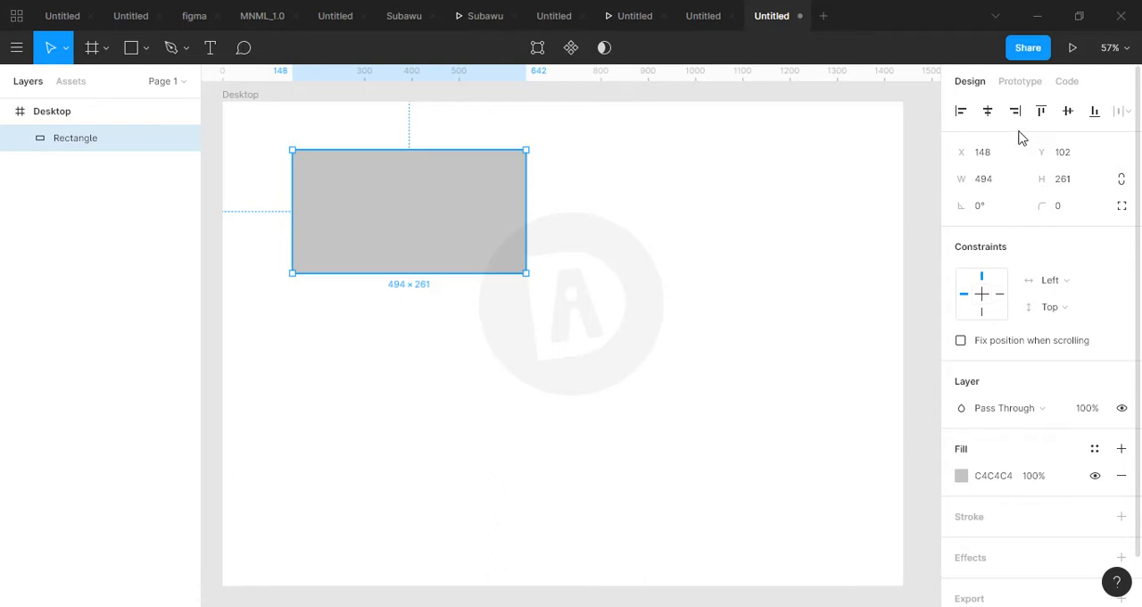
Align the rectangle to the frame's left, horizontal centre, right, top, vertical centre and bottom in turn, and move it back near the middle.
{"action": "left_click", "coordinate": [962, 111]}
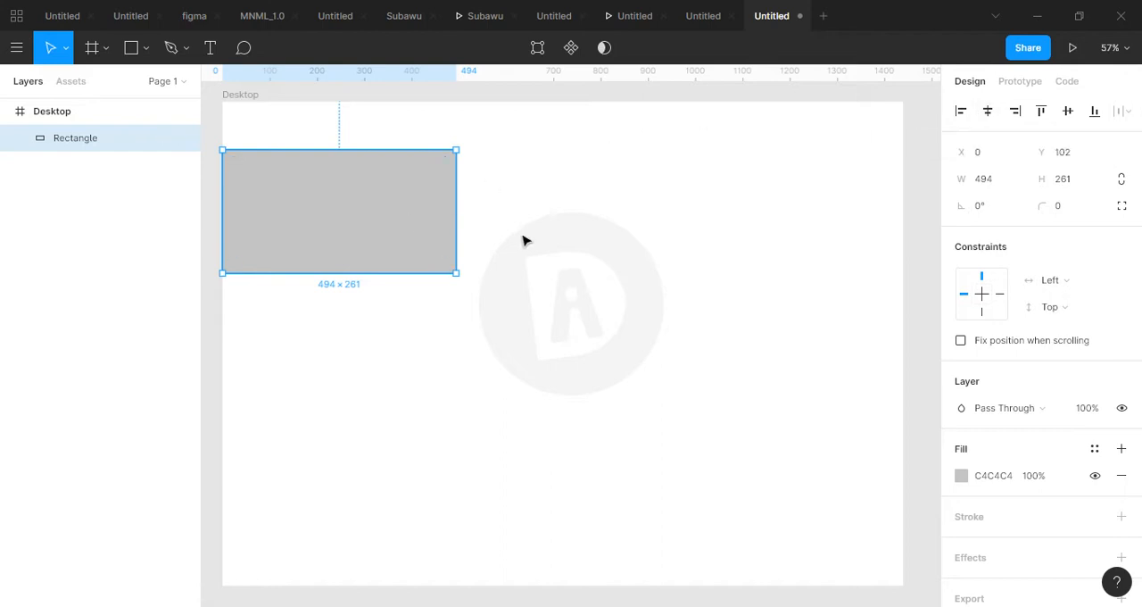
{"action": "left_click", "coordinate": [996, 111]}
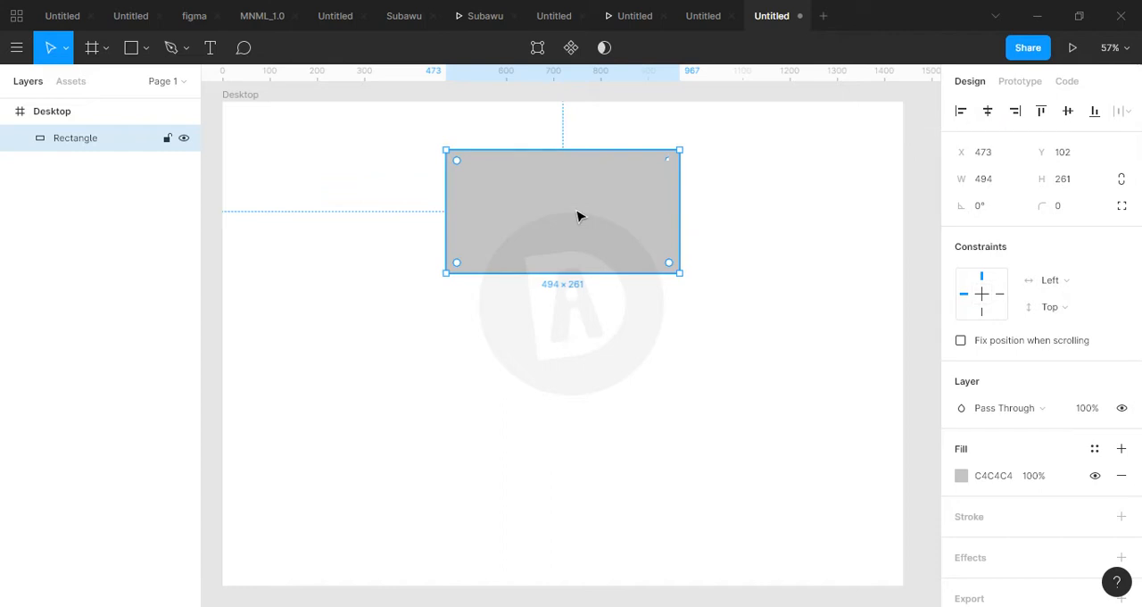
{"action": "left_click", "coordinate": [1015, 114]}
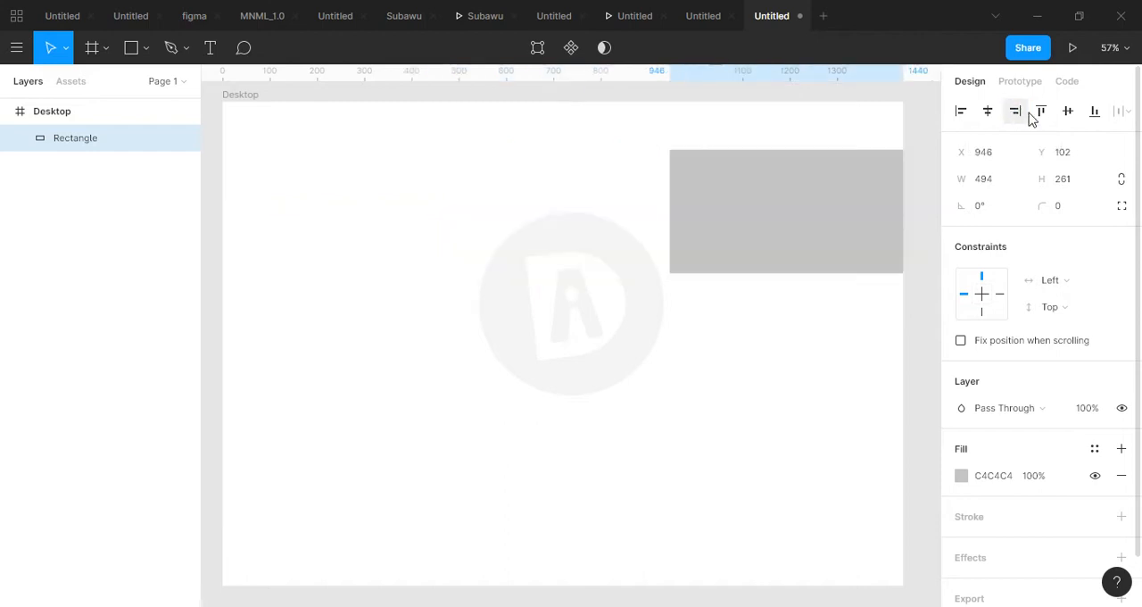
{"action": "left_click", "coordinate": [1040, 116]}
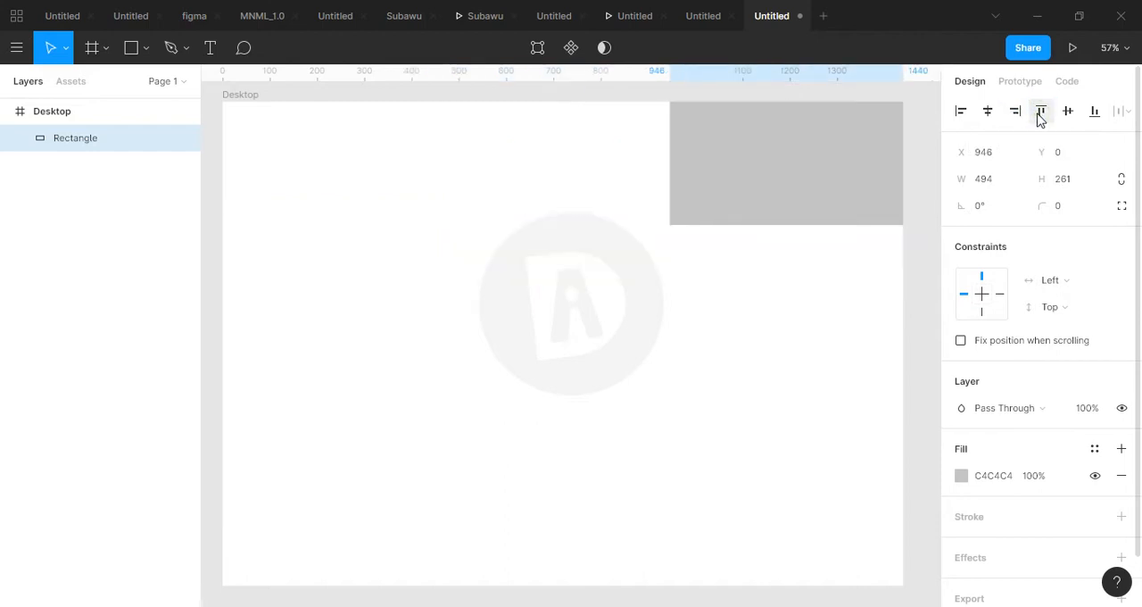
{"action": "left_click", "coordinate": [1069, 114]}
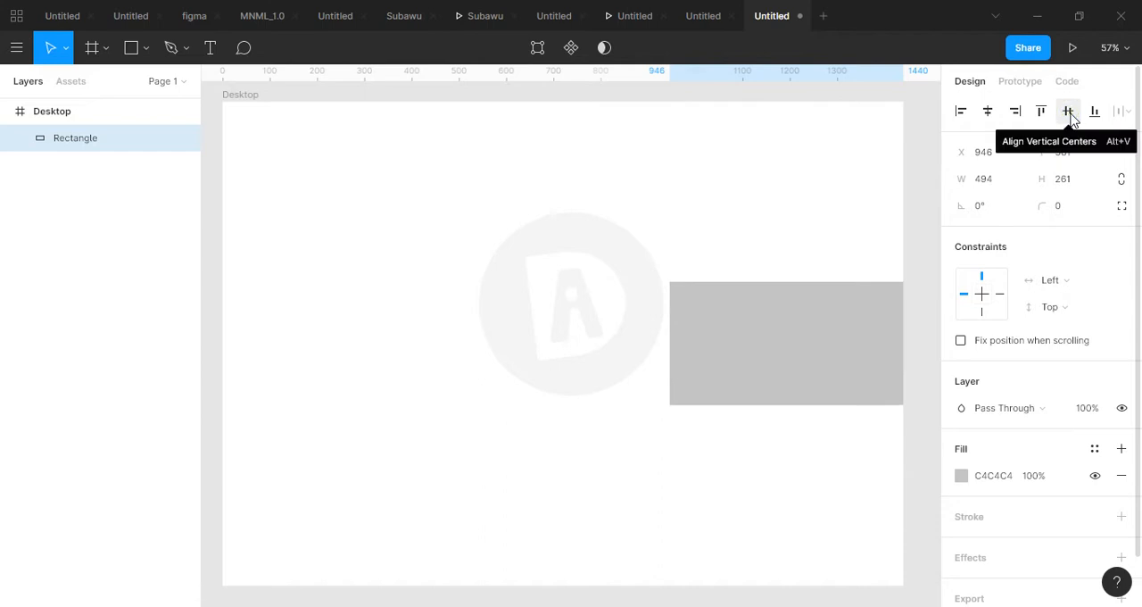
{"action": "left_click", "coordinate": [1099, 114]}
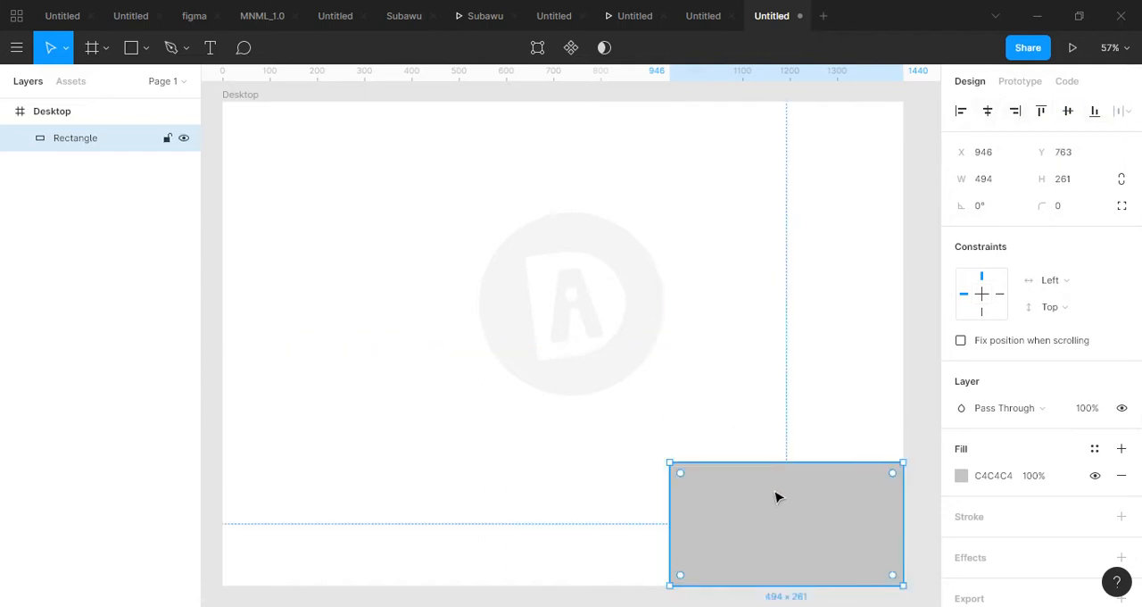
{"action": "left_click_drag", "start_coordinate": [774, 495], "coordinate": [532, 297]}
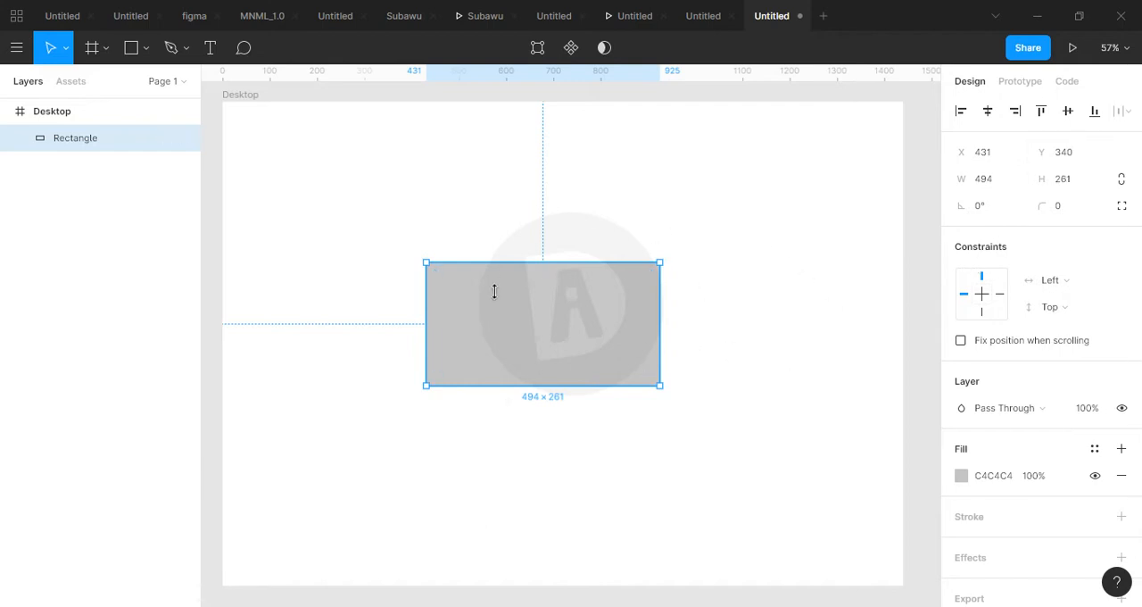
Set the rectangle's X position to 800 and readjust it to about 537.
{"action": "left_click", "coordinate": [986, 155]}
{"action": "type", "text": "800"}
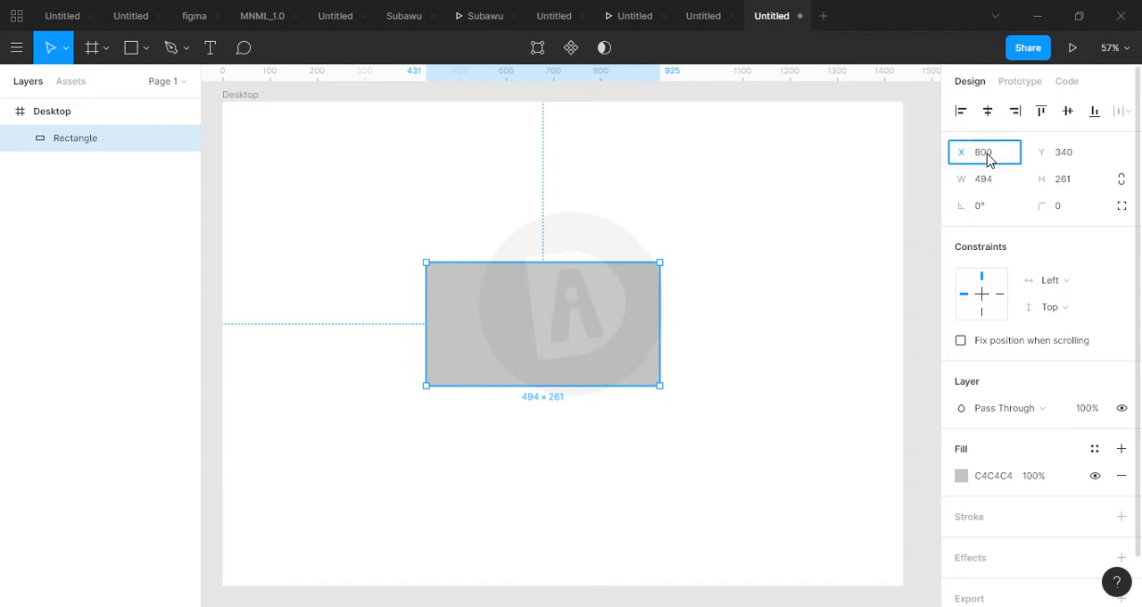
{"action": "key", "text": "Return"}
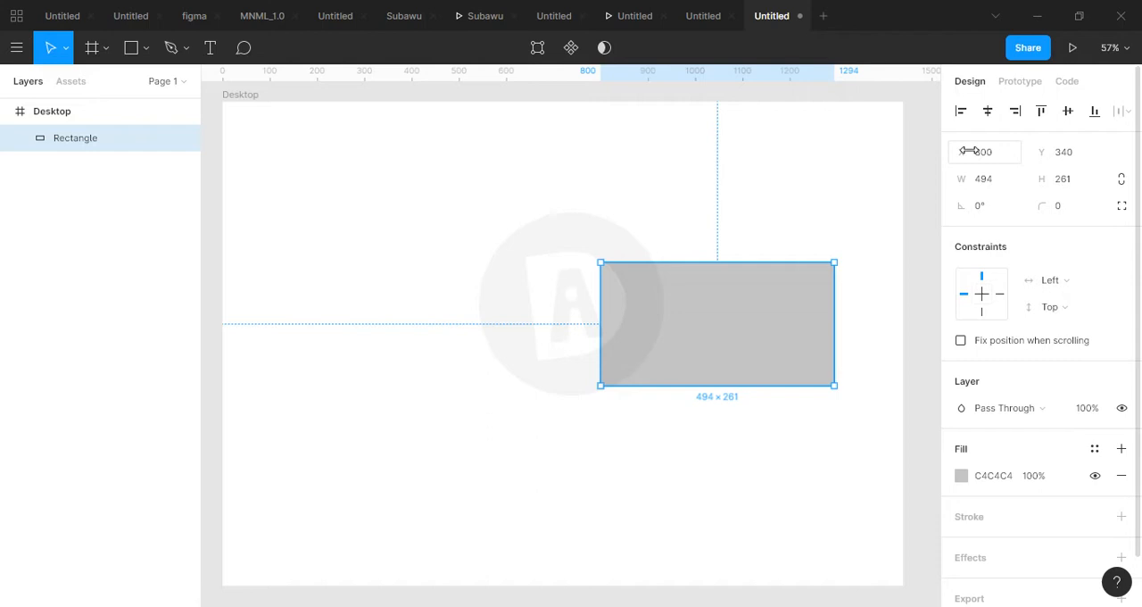
{"action": "left_click_drag", "start_coordinate": [969, 151], "coordinate": [1139, 107]}
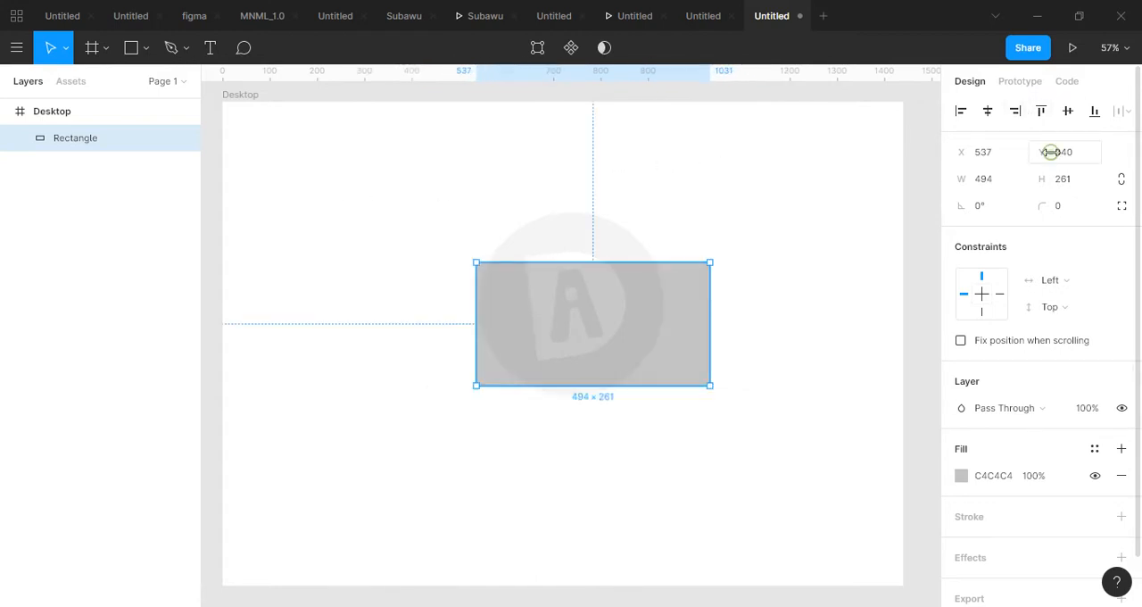
Set the rectangle's Y position to 500 and readjust it to about 325.
{"action": "left_click", "coordinate": [1066, 156]}
{"action": "type", "text": "50"}
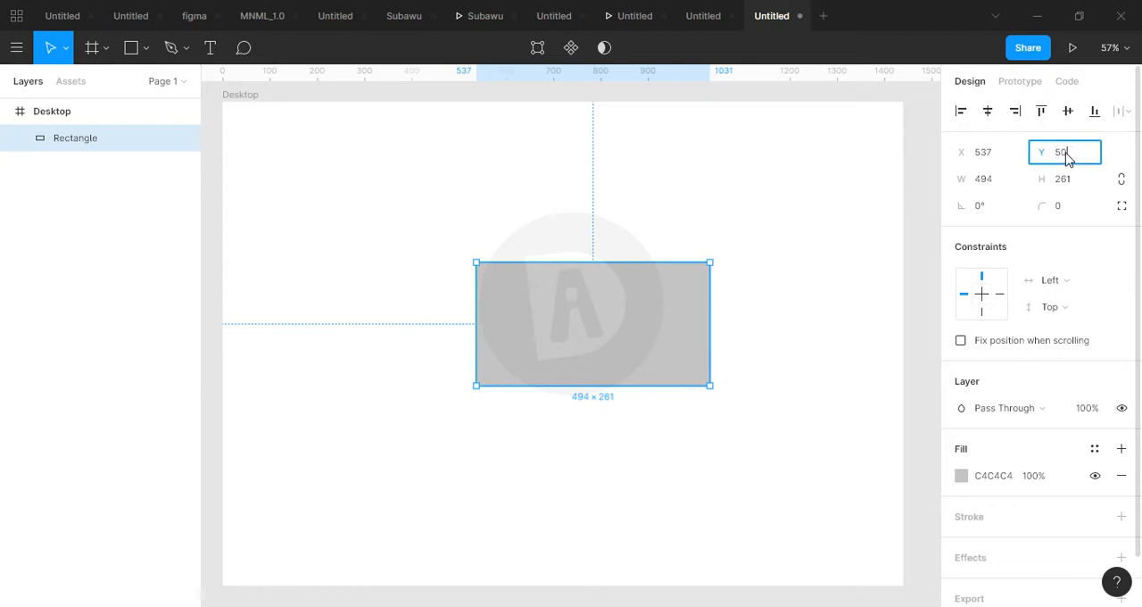
{"action": "type", "text": "0"}
{"action": "key", "text": "Return"}
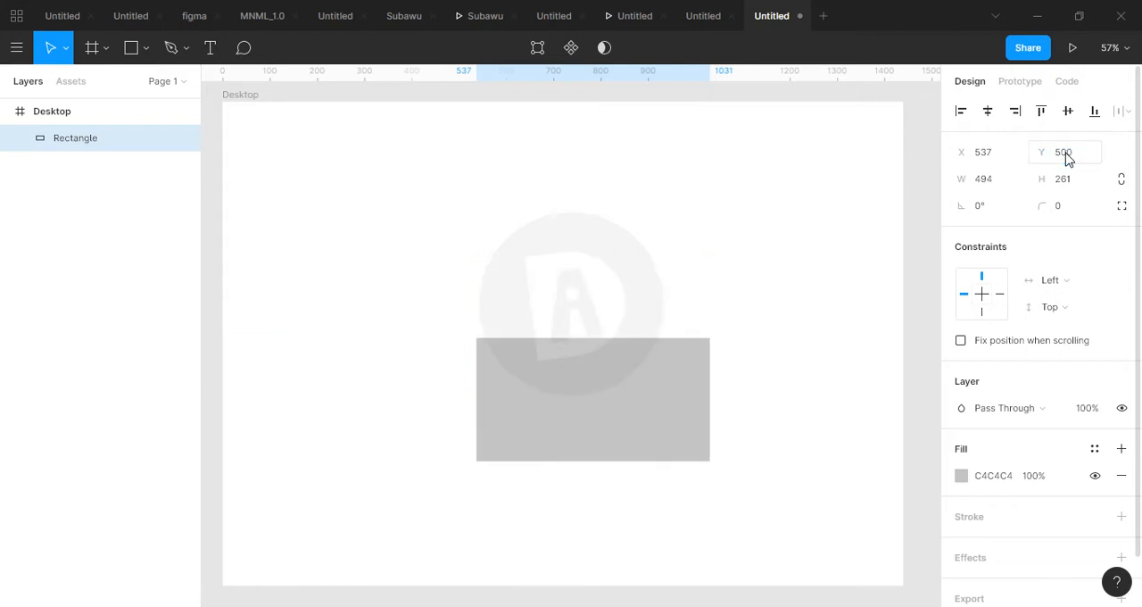
{"action": "left_click_drag", "start_coordinate": [1048, 150], "coordinate": [758, 202]}
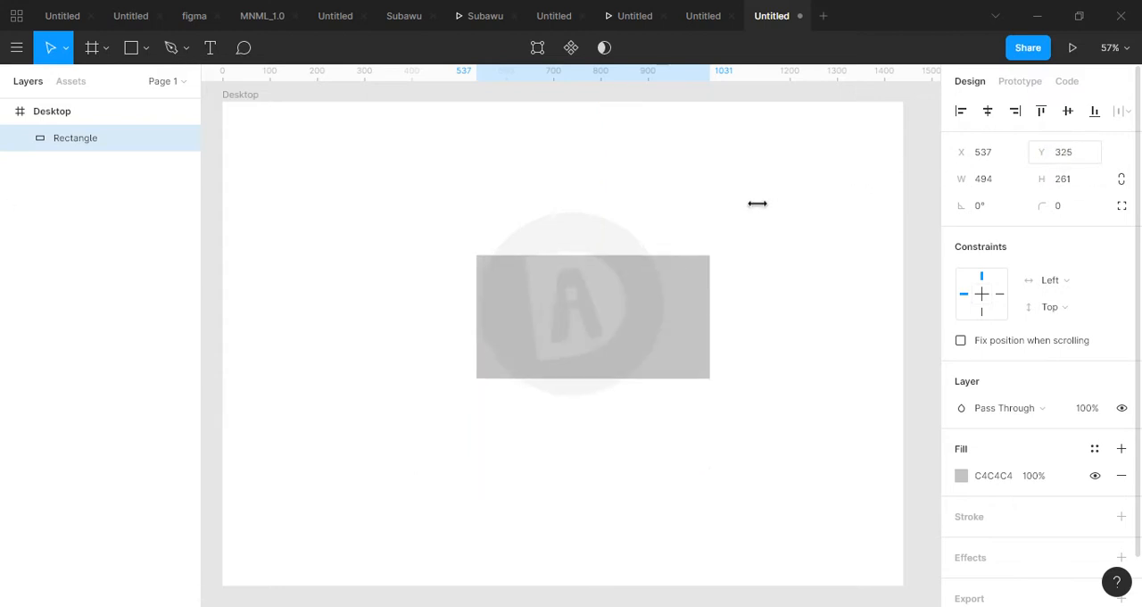
Set the rectangle's width to 500 and its height to 500.
{"action": "left_click", "coordinate": [988, 185]}
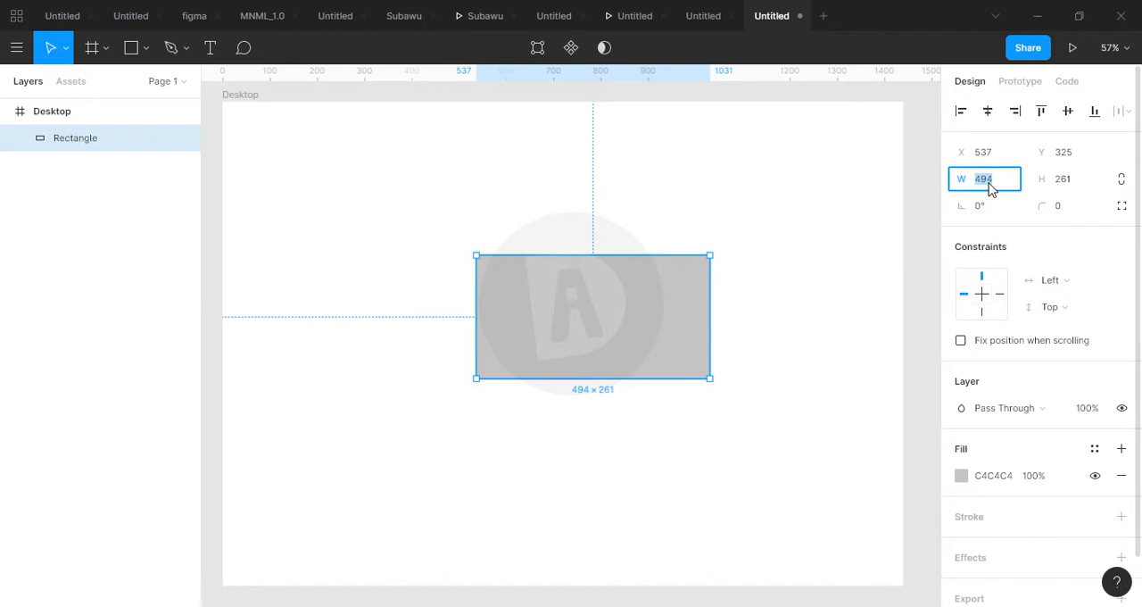
{"action": "type", "text": "500"}
{"action": "key", "text": "Return"}
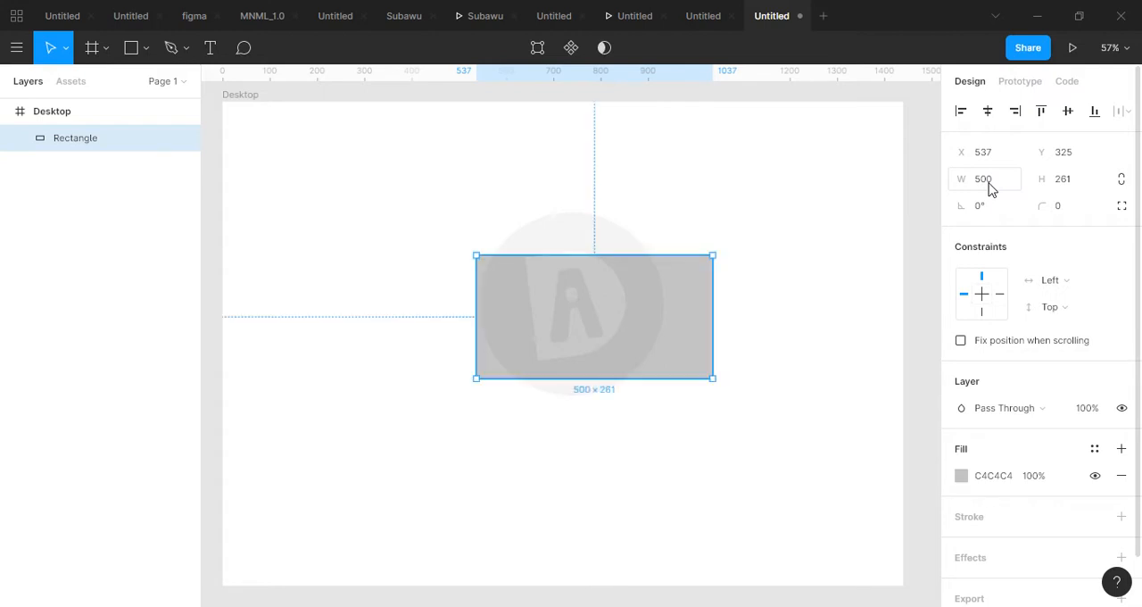
{"action": "left_click", "coordinate": [1071, 185]}
{"action": "type", "text": "500"}
{"action": "key", "text": "Return"}
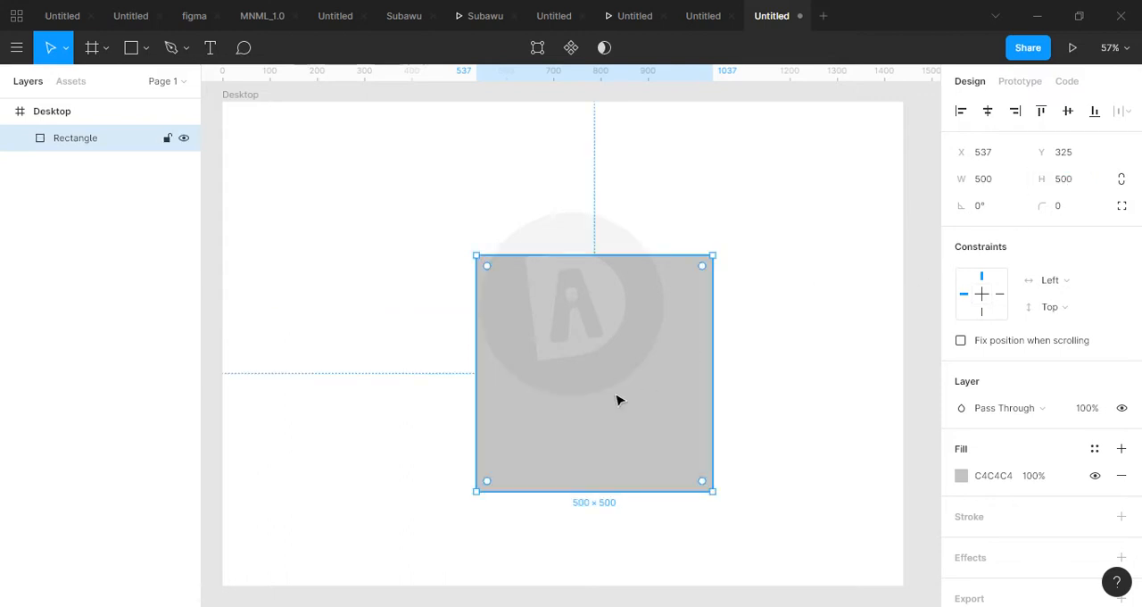
Move the square to about X 415, Y 262 and rotate it to exactly 45°.
{"action": "left_click_drag", "start_coordinate": [619, 397], "coordinate": [560, 370]}
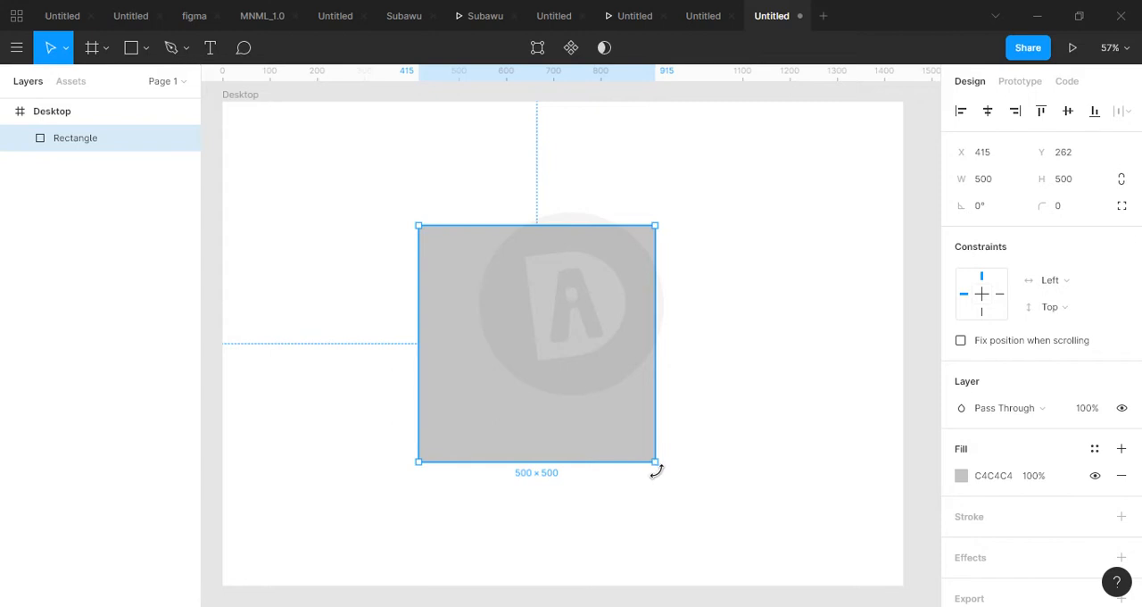
{"action": "left_click_drag", "start_coordinate": [656, 471], "coordinate": [437, 459]}
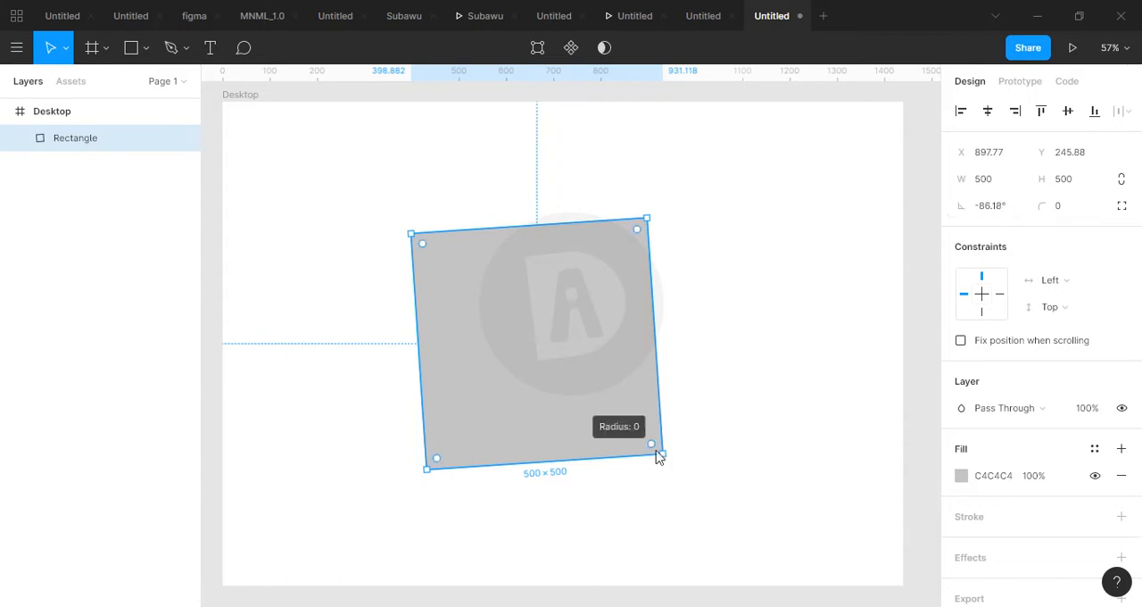
{"action": "left_click_drag", "start_coordinate": [666, 456], "coordinate": [540, 258]}
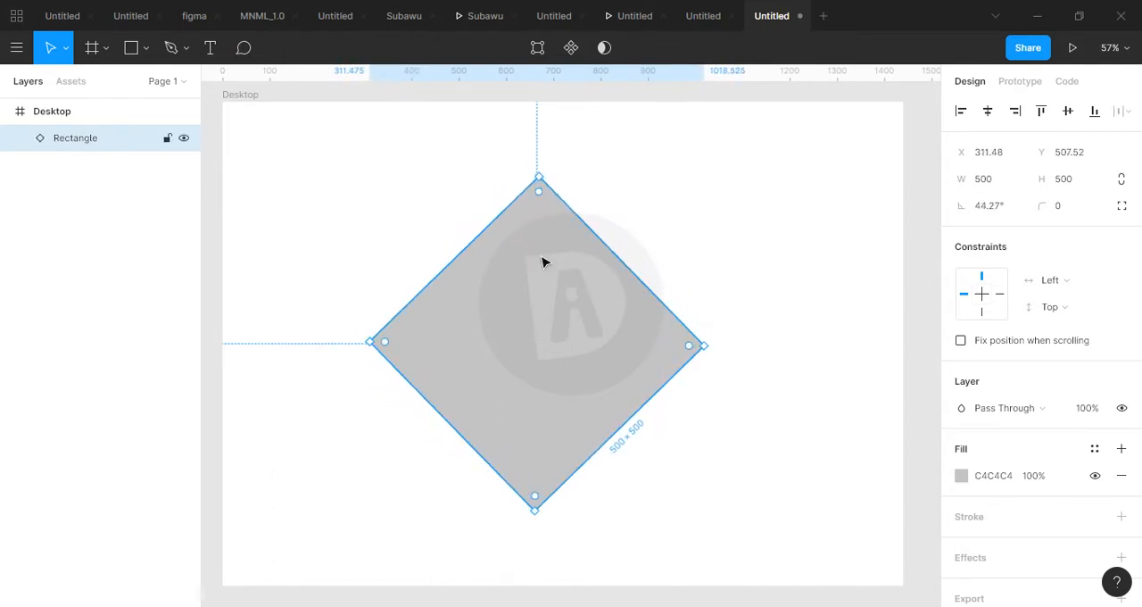
{"action": "left_click", "coordinate": [996, 212]}
{"action": "type", "text": "4"}
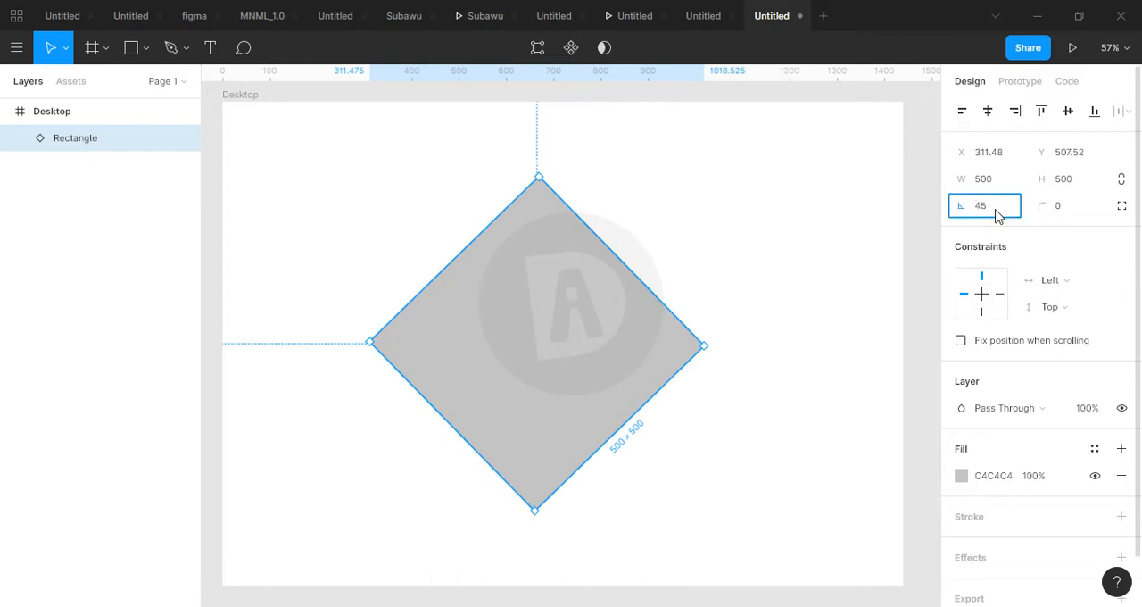
{"action": "type", "text": "5"}
{"action": "key", "text": "Return"}
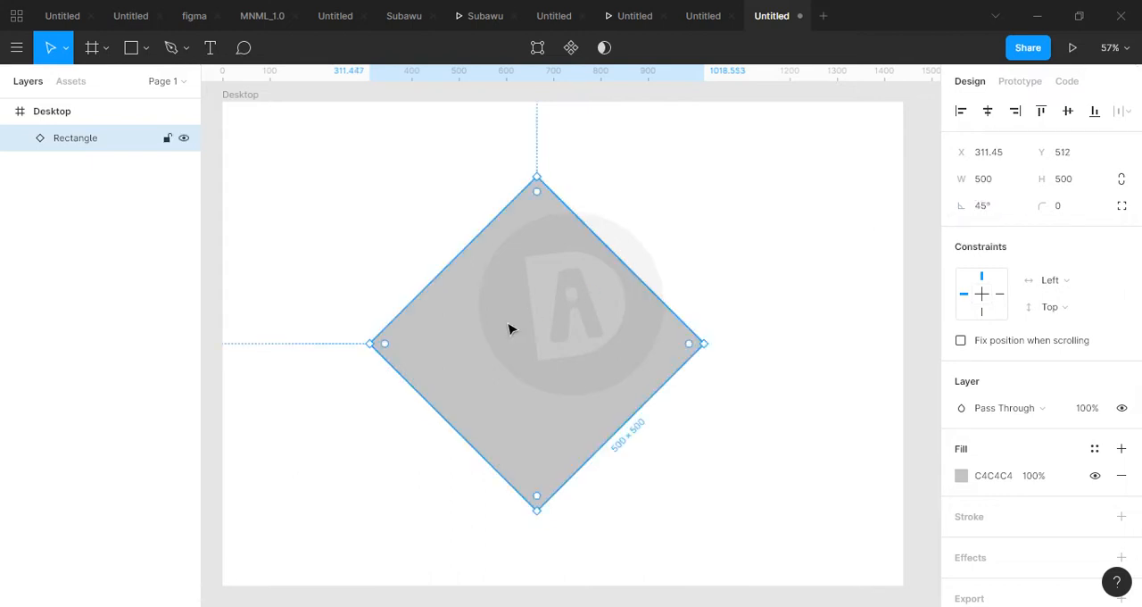
{"action": "left_click", "coordinate": [463, 217]}
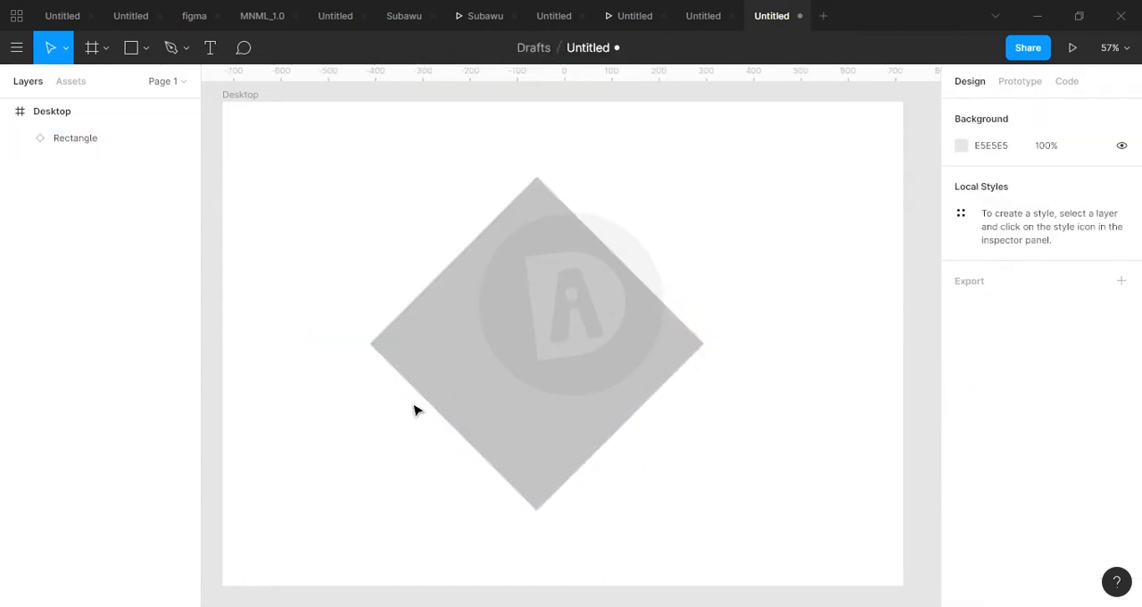
Set the rotated square's corner radius to 10.
{"action": "left_click", "coordinate": [497, 380]}
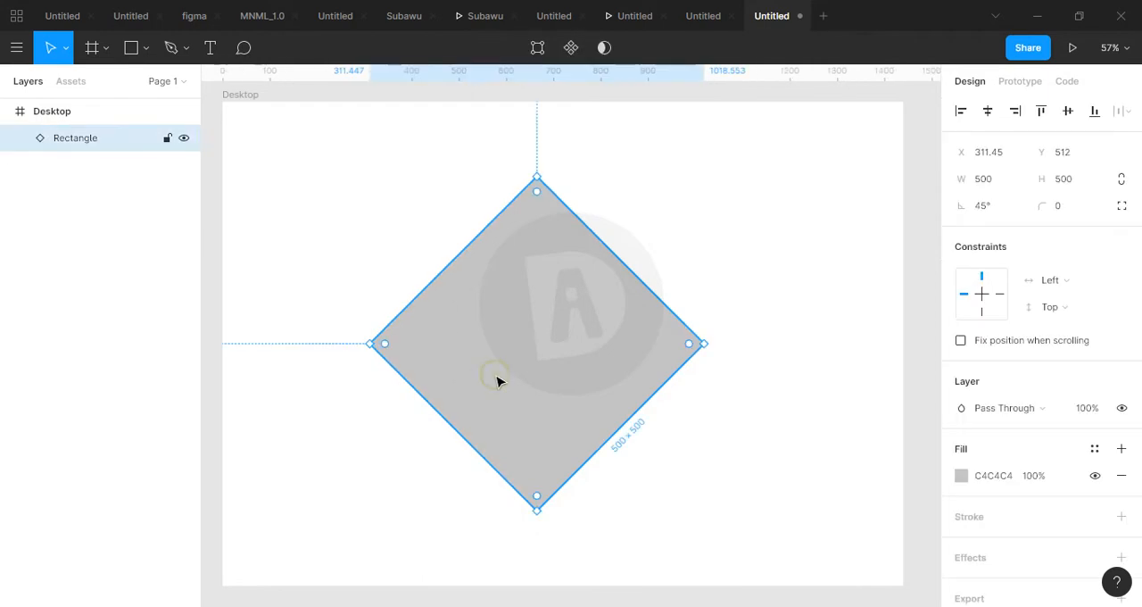
{"action": "left_click", "coordinate": [1061, 207]}
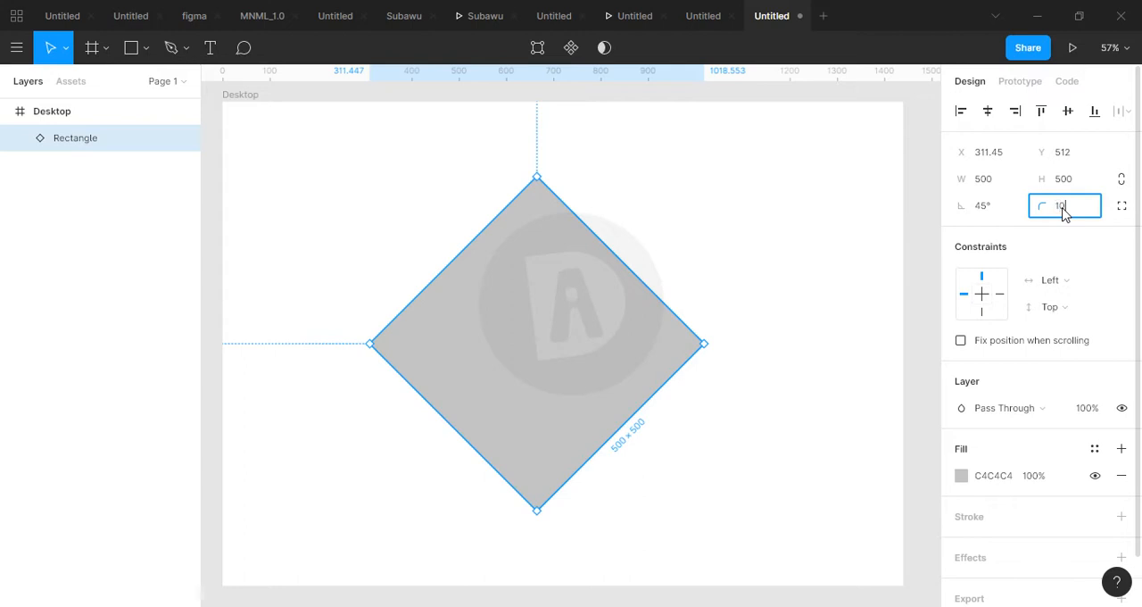
{"action": "key", "text": "Return"}
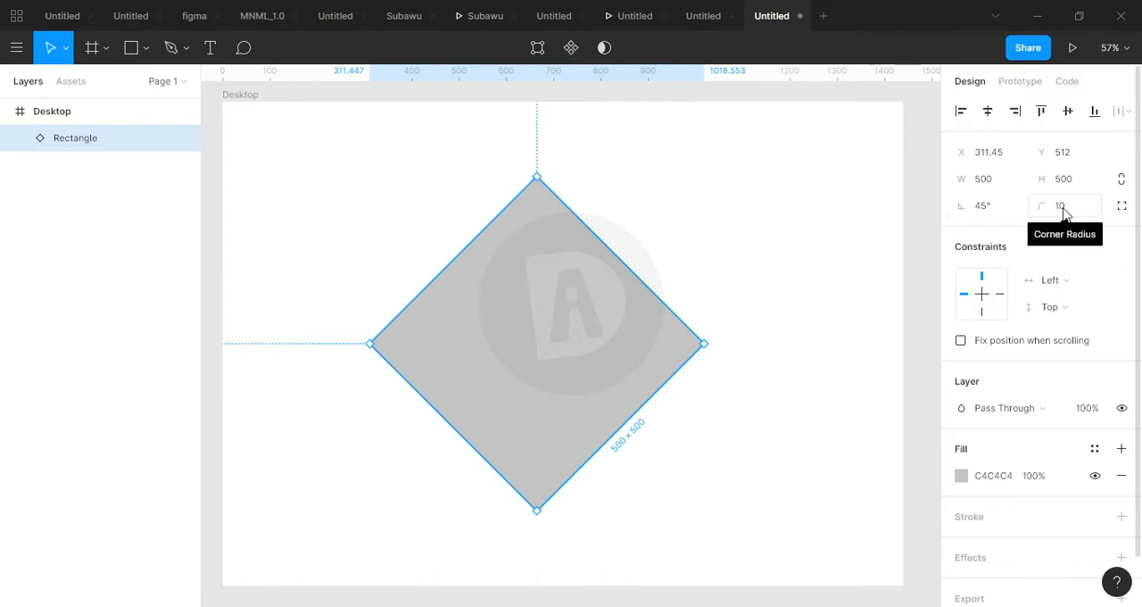
Increase the rotated square's corner radius to 18.
{"action": "mouse_move", "coordinate": [1048, 206]}
{"action": "left_mouse_down"}
{"action": "mouse_move", "coordinate": [1125, 206]}
{"action": "mouse_move", "coordinate": [20, 207]}
{"action": "mouse_move", "coordinate": [1048, 206]}
{"action": "left_mouse_up"}
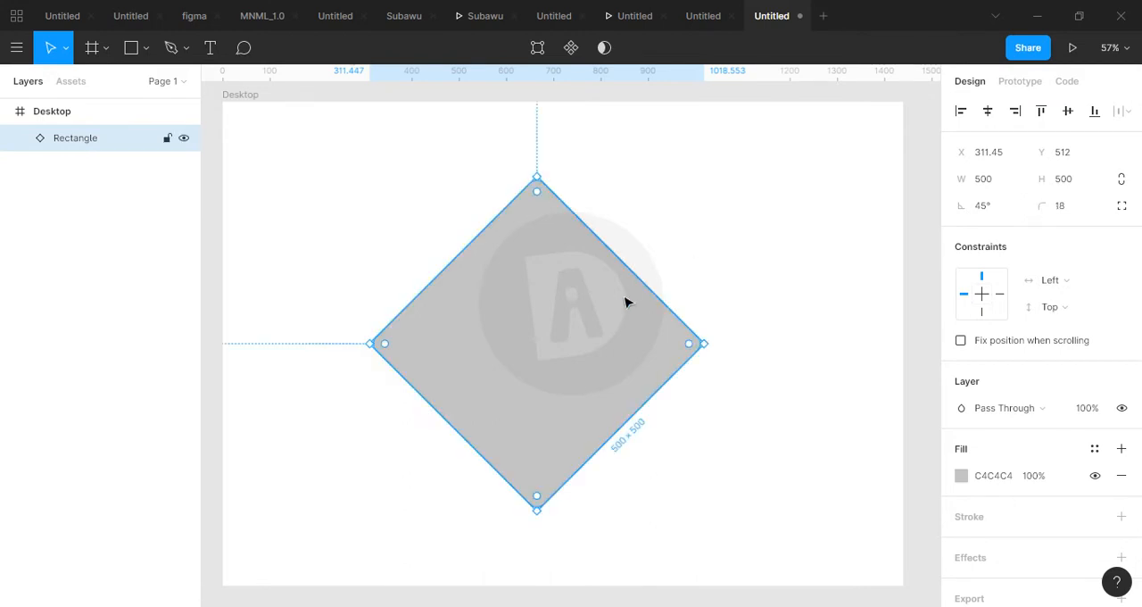
{"action": "left_click", "coordinate": [739, 279]}
{"action": "left_click", "coordinate": [626, 310]}
Change the square's fill to a solid dark teal, hex 0B6478, after trying a few shades of red.
{"action": "left_click", "coordinate": [961, 478]}
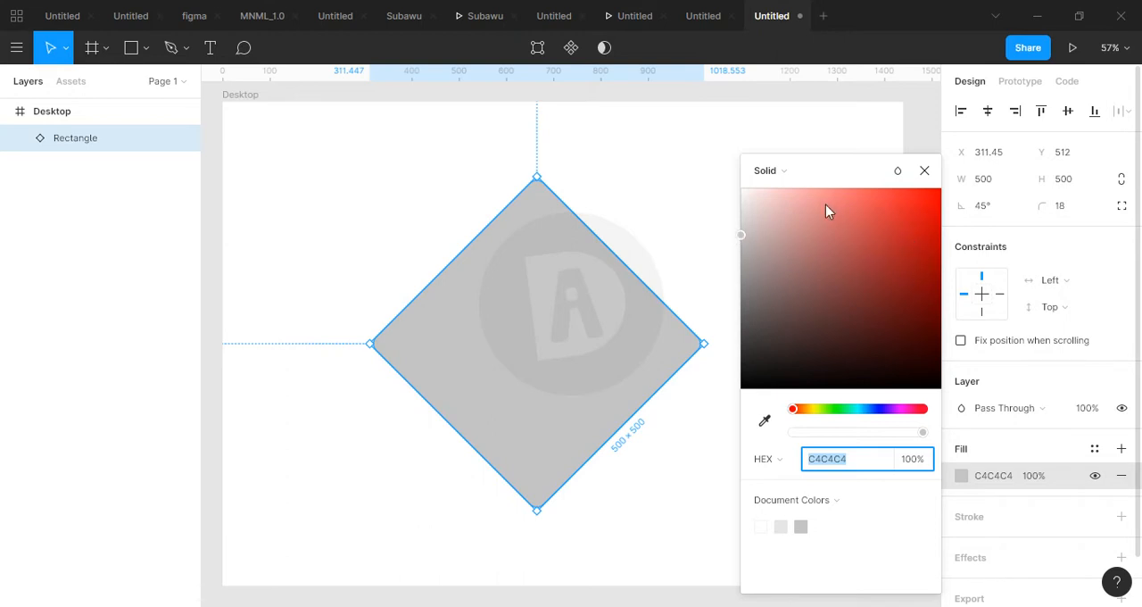
{"action": "left_click_drag", "start_coordinate": [738, 235], "coordinate": [879, 238]}
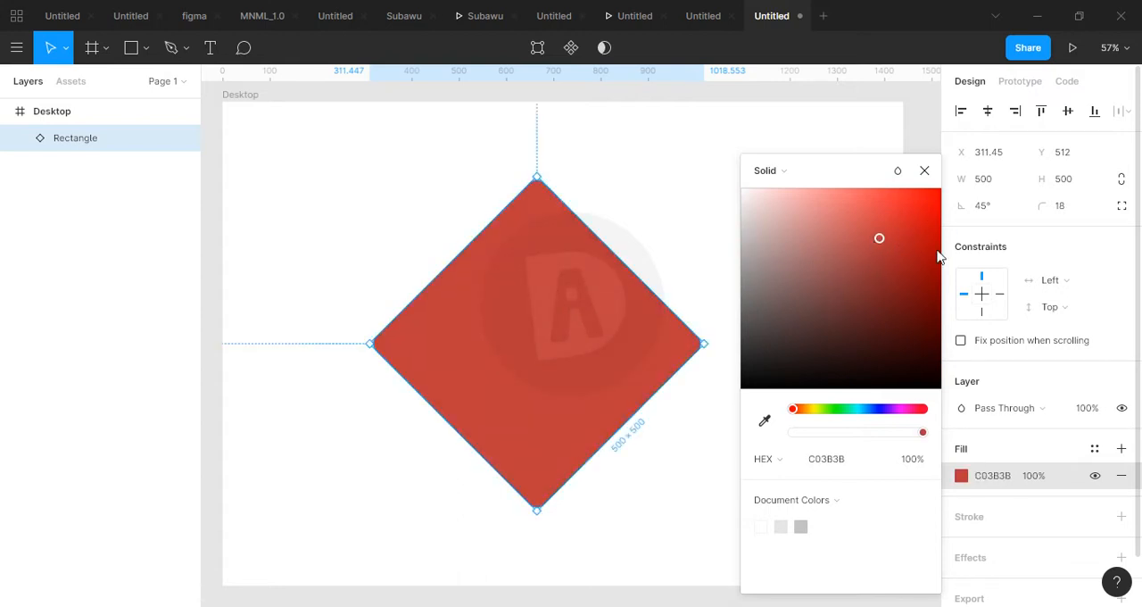
{"action": "left_click", "coordinate": [923, 308]}
{"action": "left_click", "coordinate": [927, 224]}
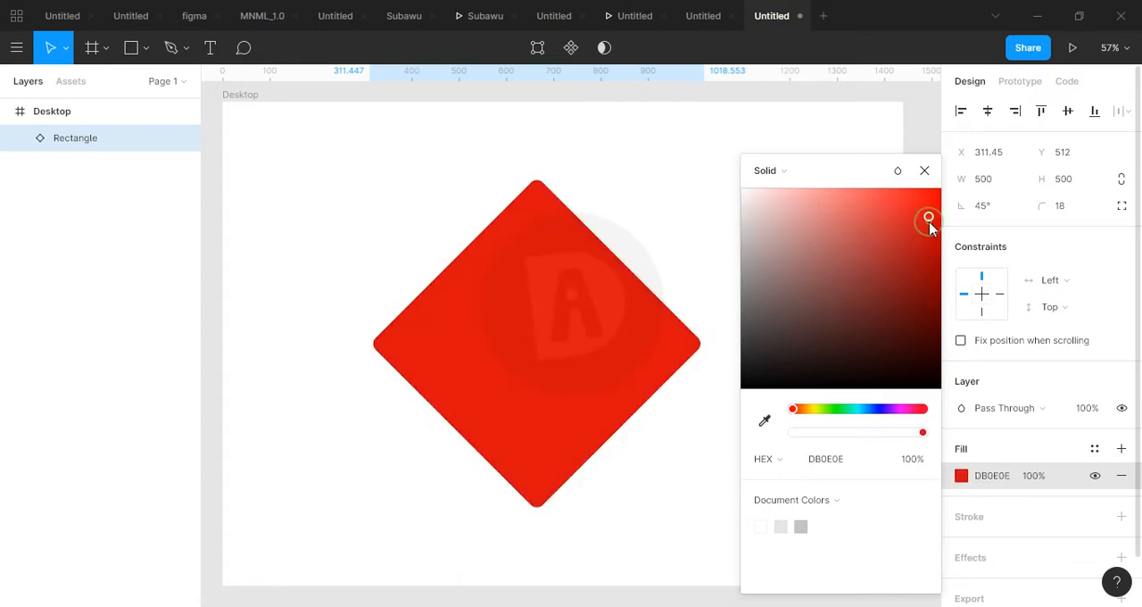
{"action": "left_click", "coordinate": [924, 307]}
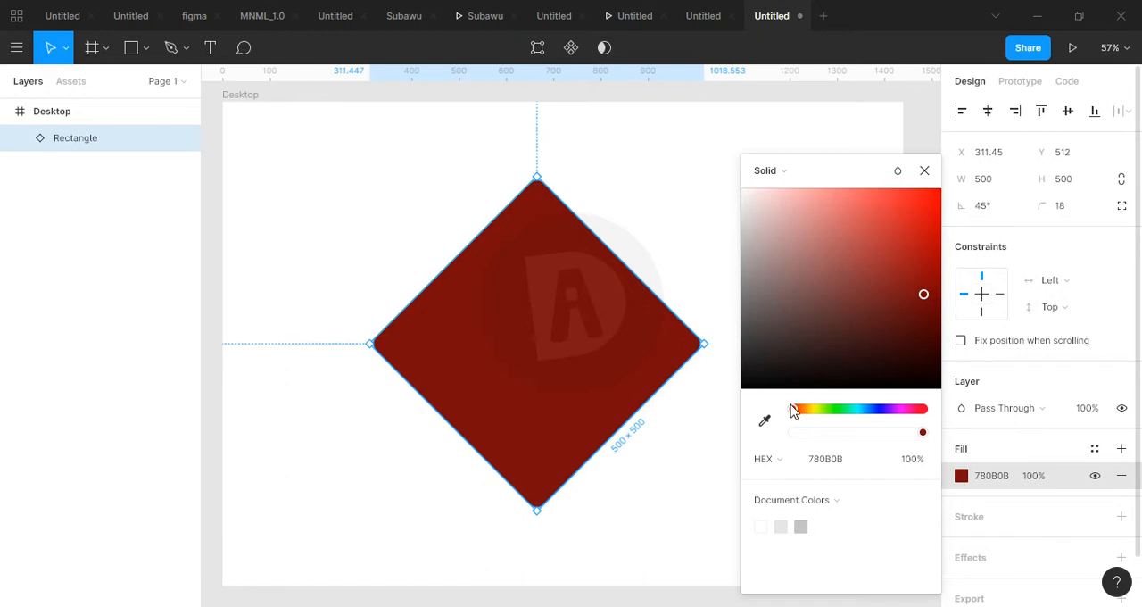
{"action": "left_click_drag", "start_coordinate": [792, 411], "coordinate": [862, 419]}
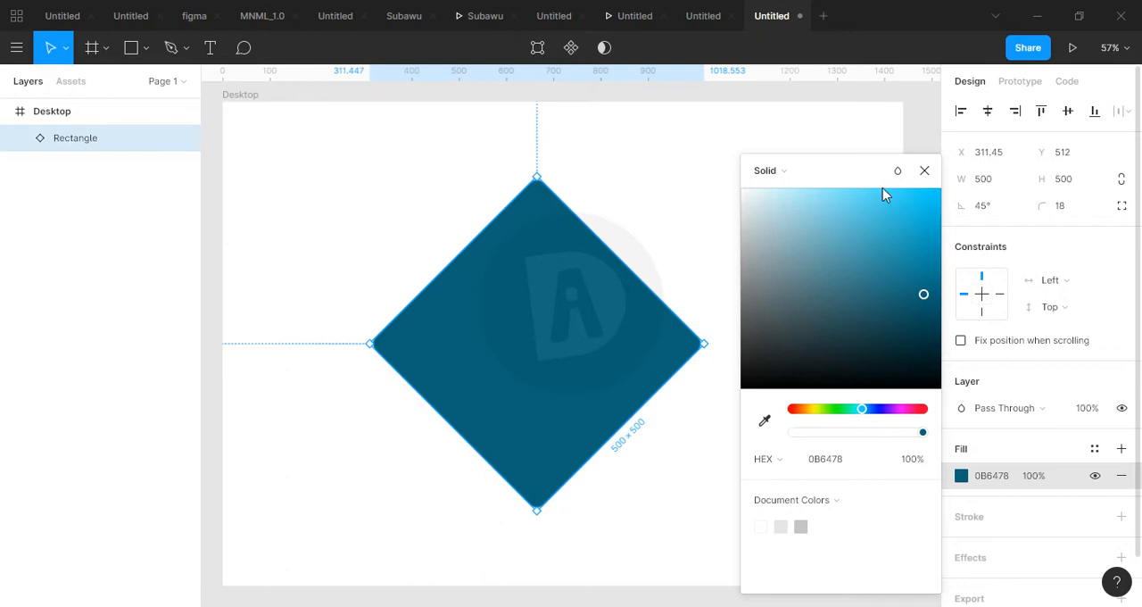
{"action": "left_click", "coordinate": [923, 171]}
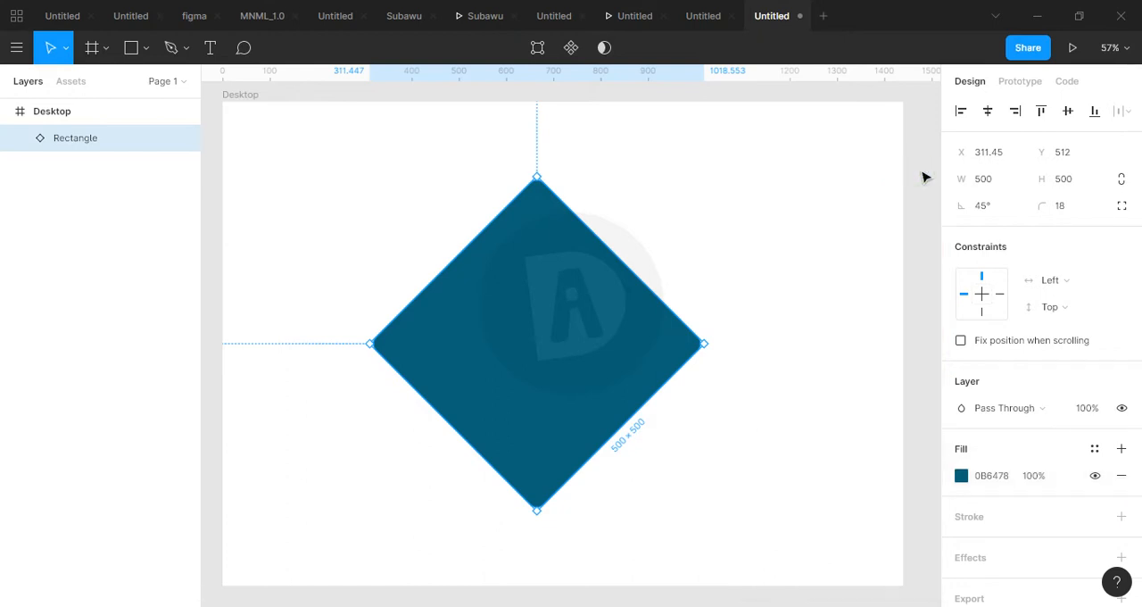
Move the teal square to about X 25, Y 385 and set its width and height to 250.
{"action": "left_click", "coordinate": [831, 235]}
{"action": "left_click_drag", "start_coordinate": [629, 333], "coordinate": [492, 273]}
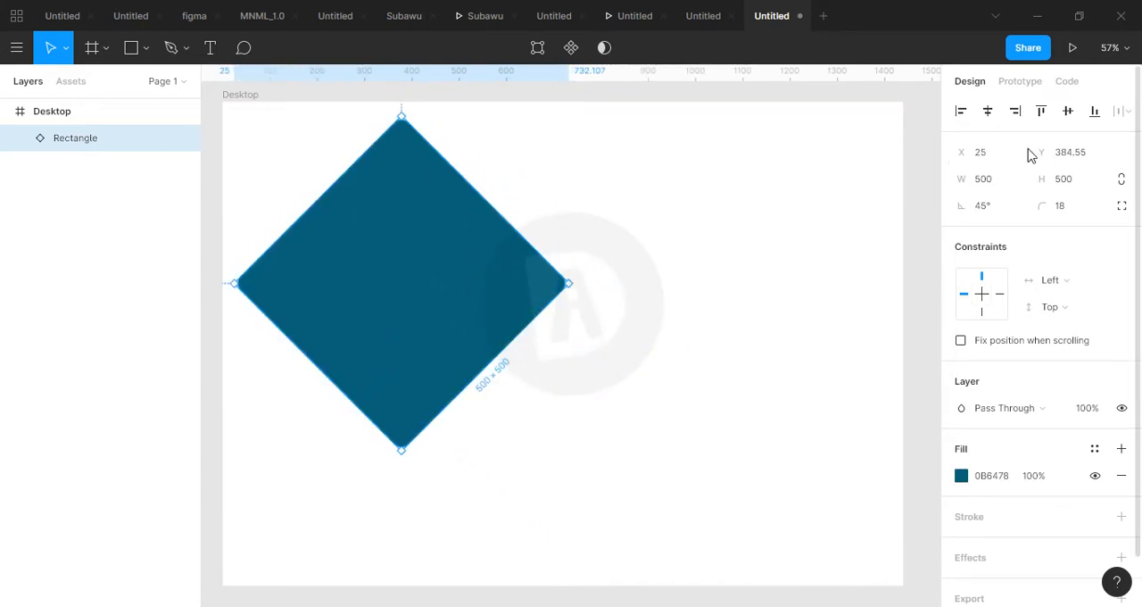
{"action": "left_click", "coordinate": [985, 179]}
{"action": "double_click", "coordinate": [985, 179]}
{"action": "type", "text": "250"}
{"action": "key", "text": "Return"}
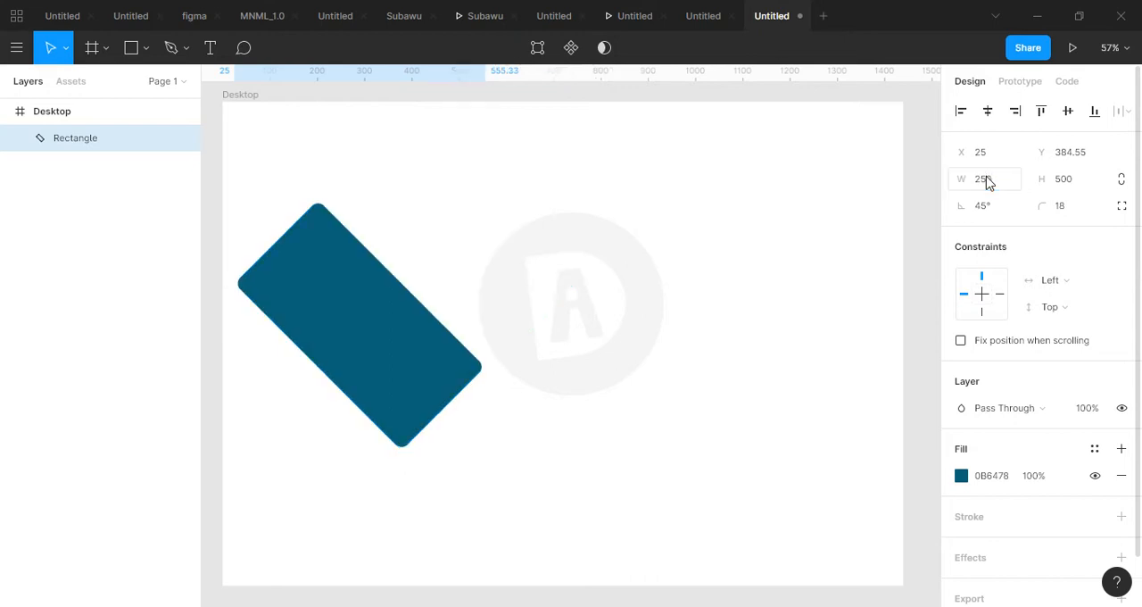
{"action": "left_click", "coordinate": [1081, 186]}
{"action": "type", "text": "25"}
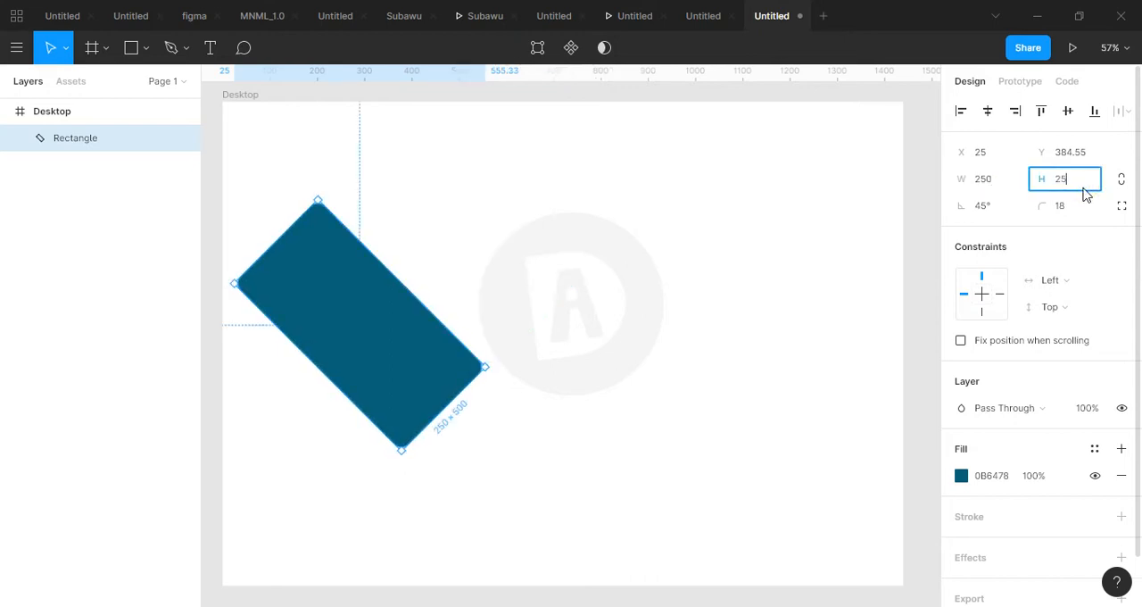
{"action": "type", "text": "0"}
{"action": "key", "text": "Return"}
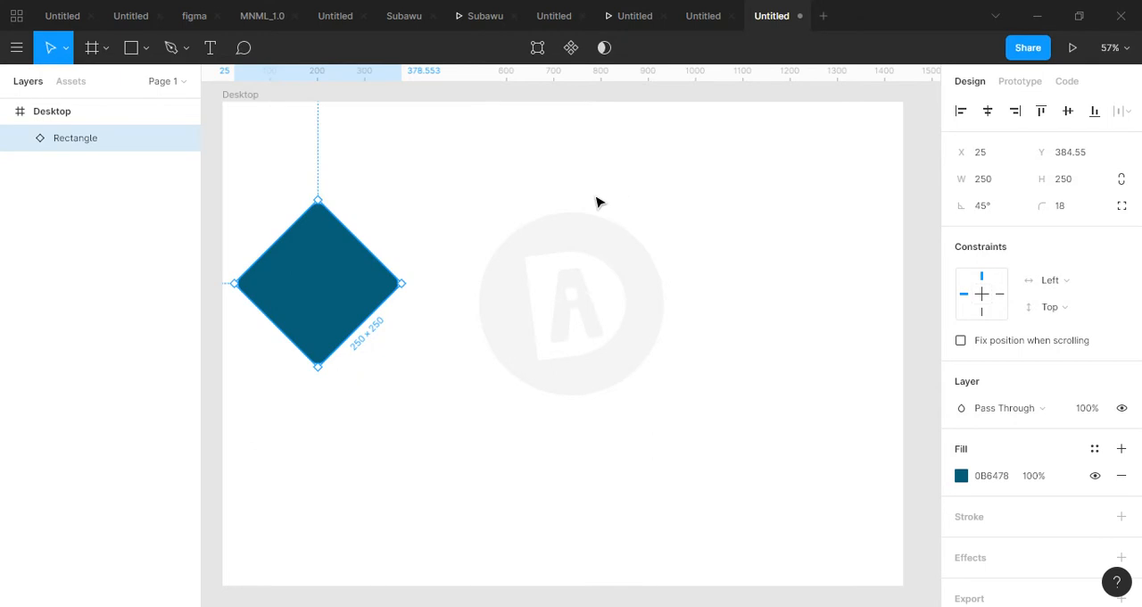
{"action": "left_click", "coordinate": [598, 202]}
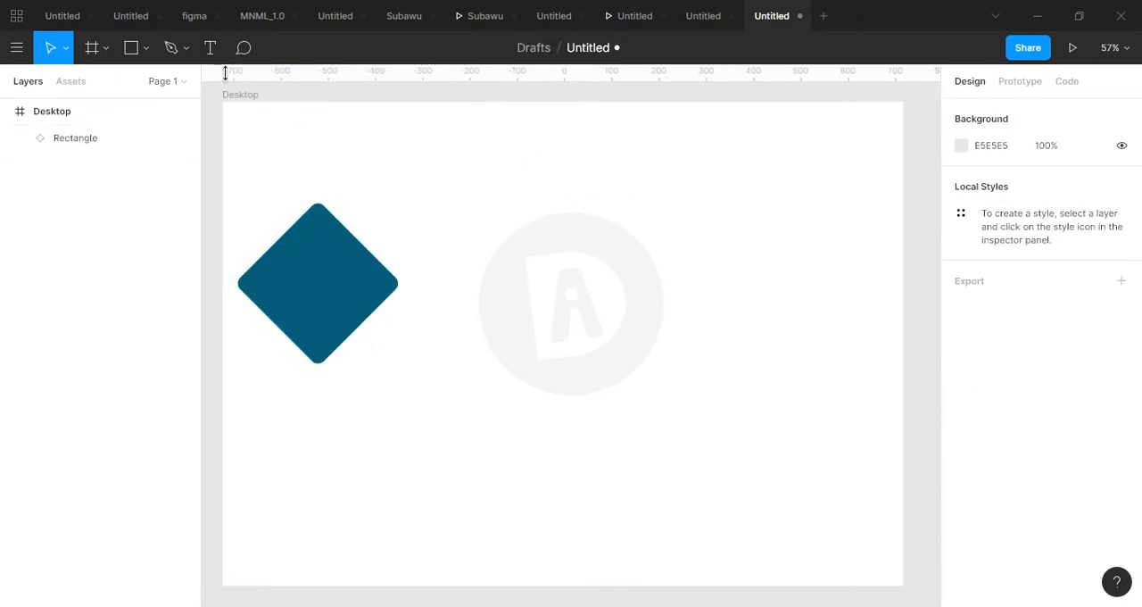
Draw an ellipse about 290 by 331 beside the teal square and set its height to 290.
{"action": "left_click", "coordinate": [146, 49]}
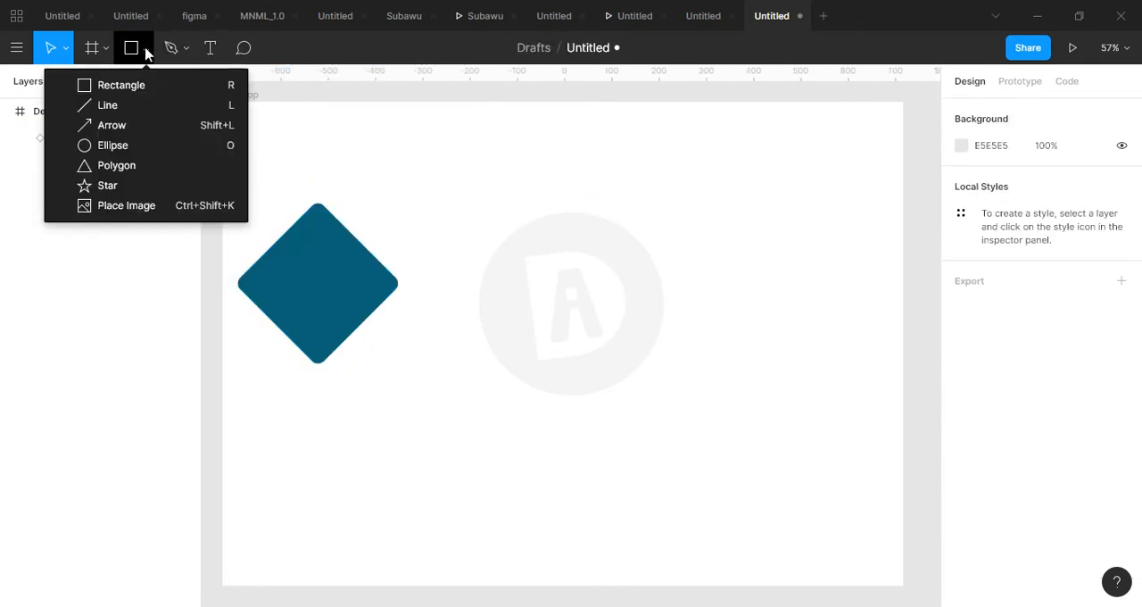
{"action": "left_click", "coordinate": [112, 146]}
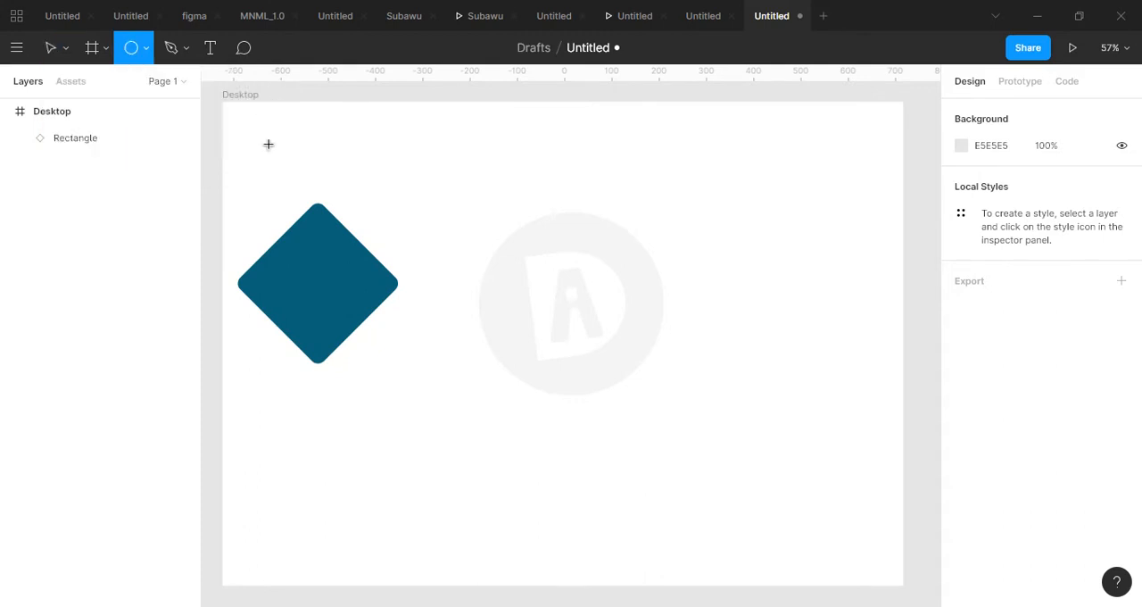
{"action": "mouse_move", "coordinate": [453, 206]}
{"action": "left_mouse_down"}
{"action": "mouse_move", "coordinate": [568, 354]}
{"action": "mouse_move", "coordinate": [590, 361]}
{"action": "left_mouse_up"}
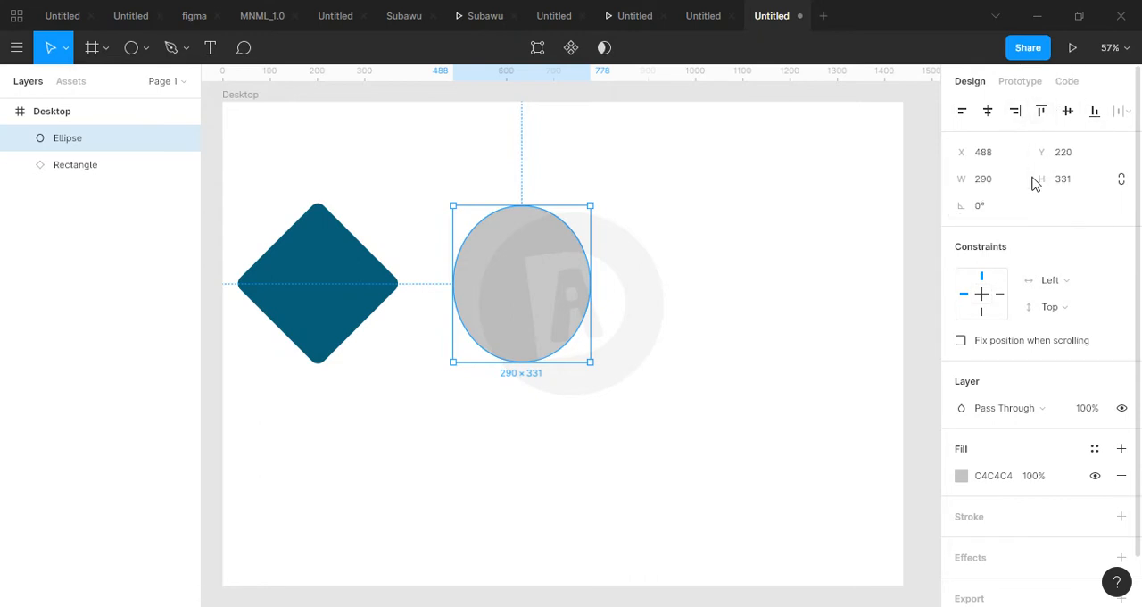
{"action": "left_click", "coordinate": [1072, 181]}
{"action": "type", "text": "290"}
{"action": "key", "text": "Return"}
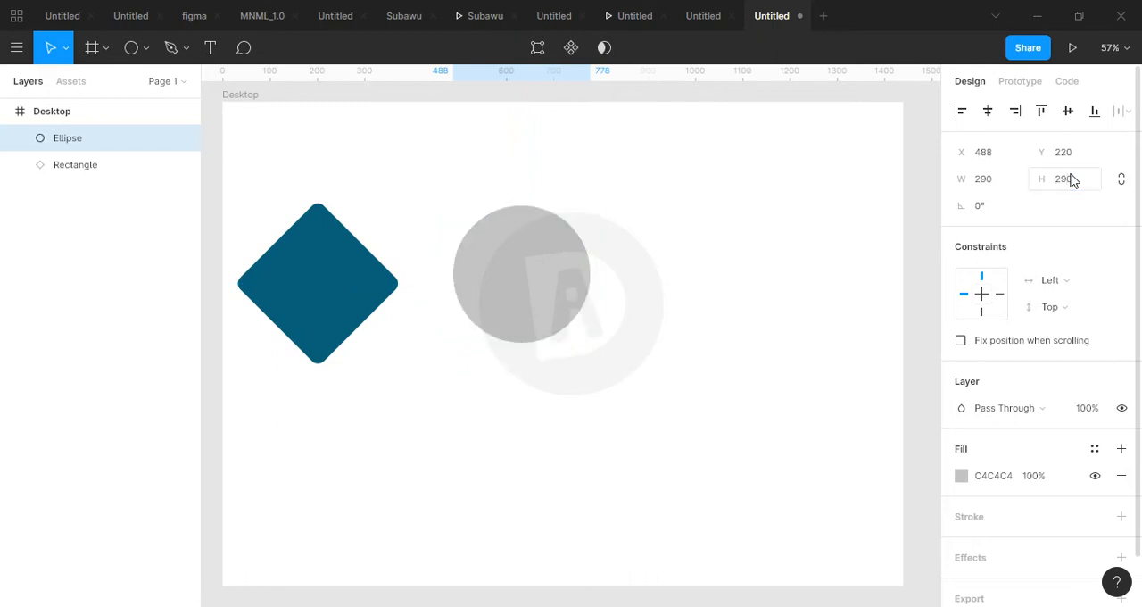
Change the circle's fill to bright yellow, hex FAFF00.
{"action": "left_click", "coordinate": [961, 476]}
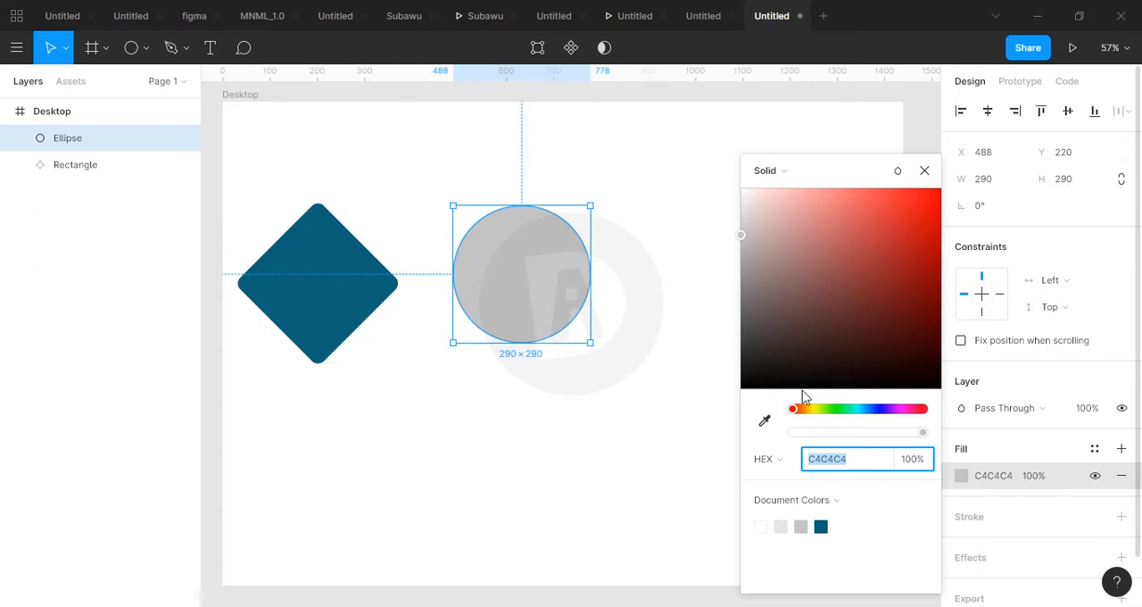
{"action": "left_click", "coordinate": [814, 409]}
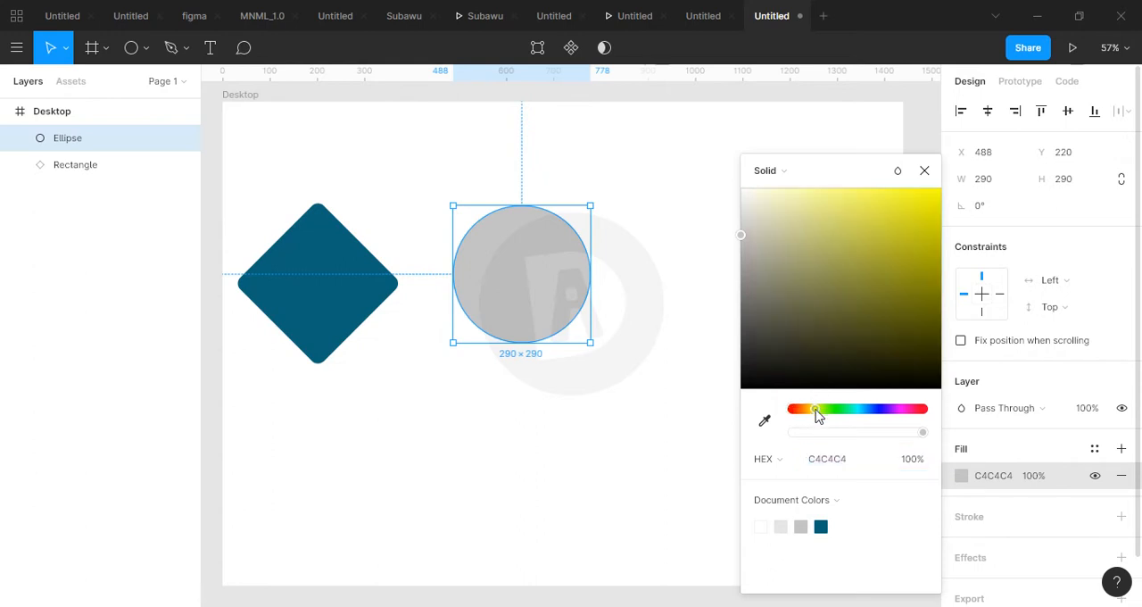
{"action": "left_click_drag", "start_coordinate": [817, 331], "coordinate": [949, 188]}
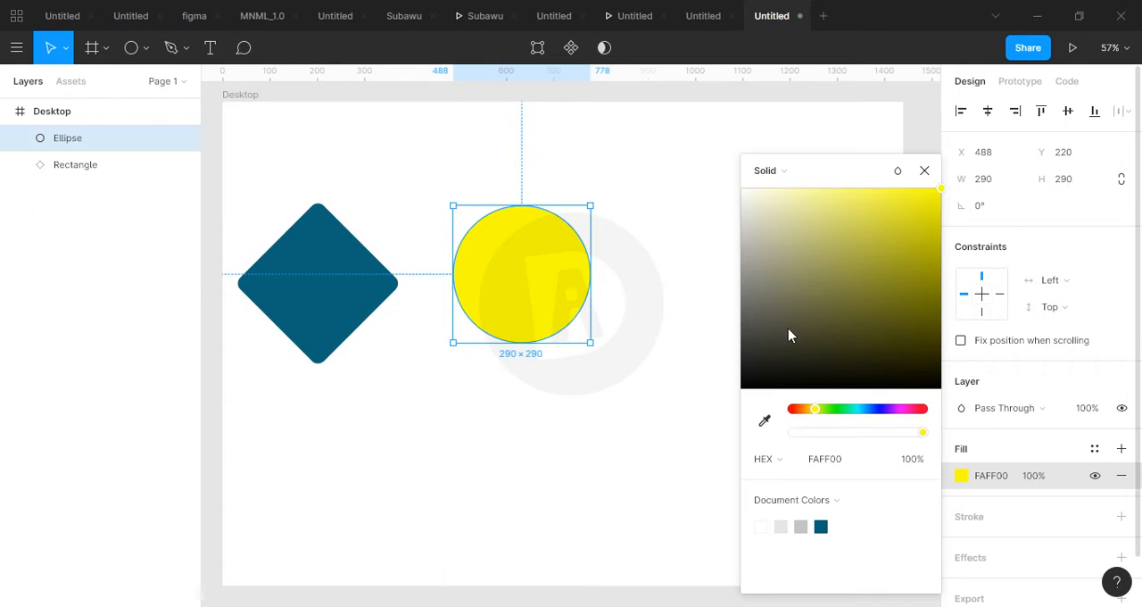
{"action": "left_click", "coordinate": [701, 385]}
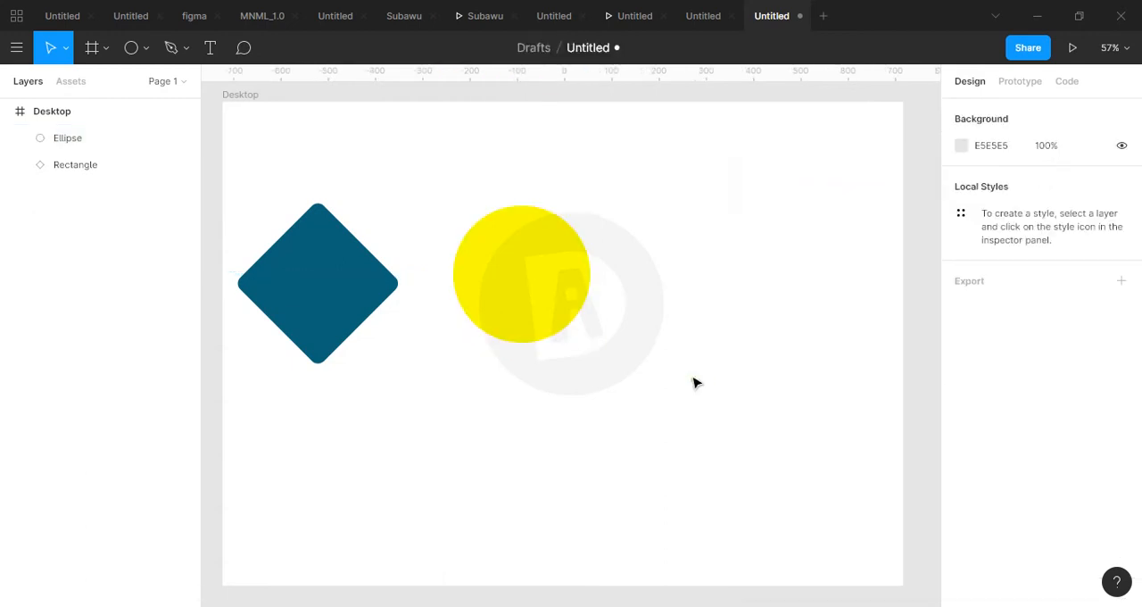
{"action": "left_click", "coordinate": [569, 301]}
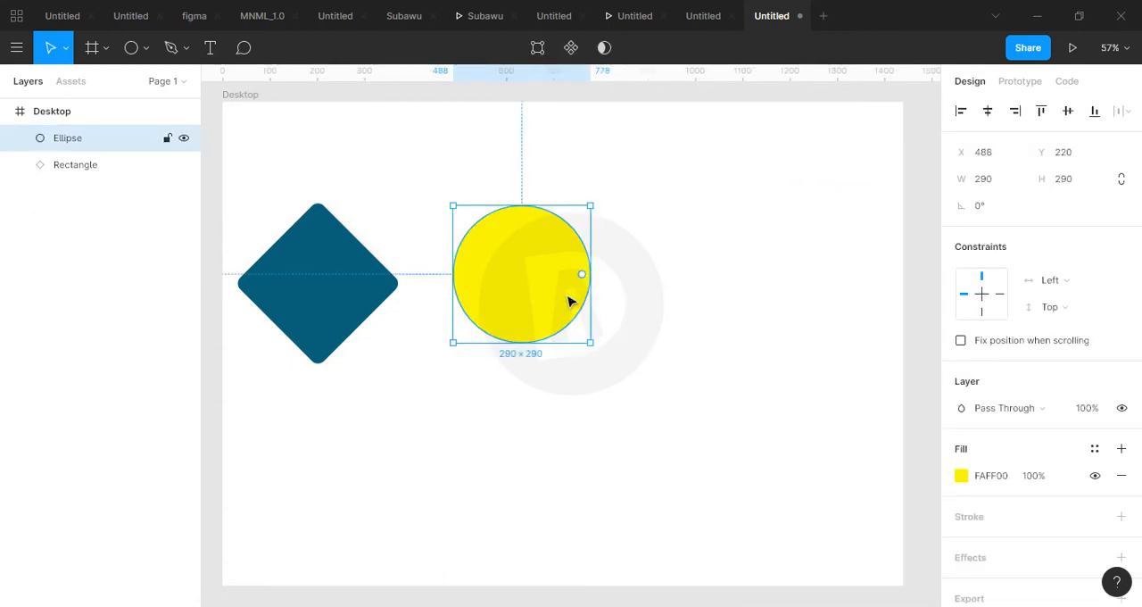
{"action": "left_click", "coordinate": [324, 296]}
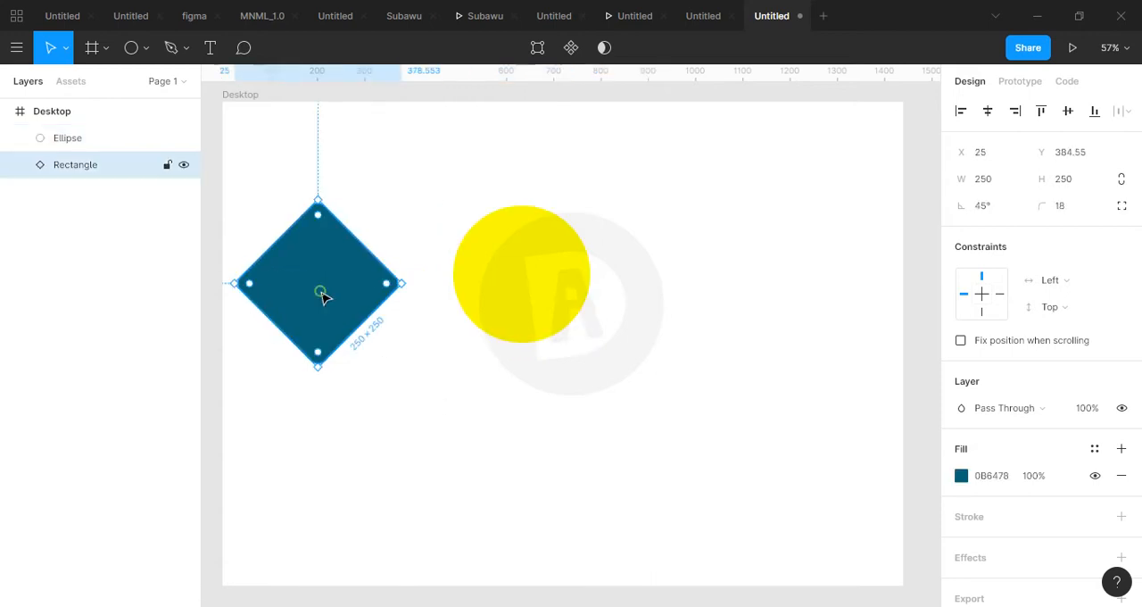
{"action": "left_click", "coordinate": [469, 285]}
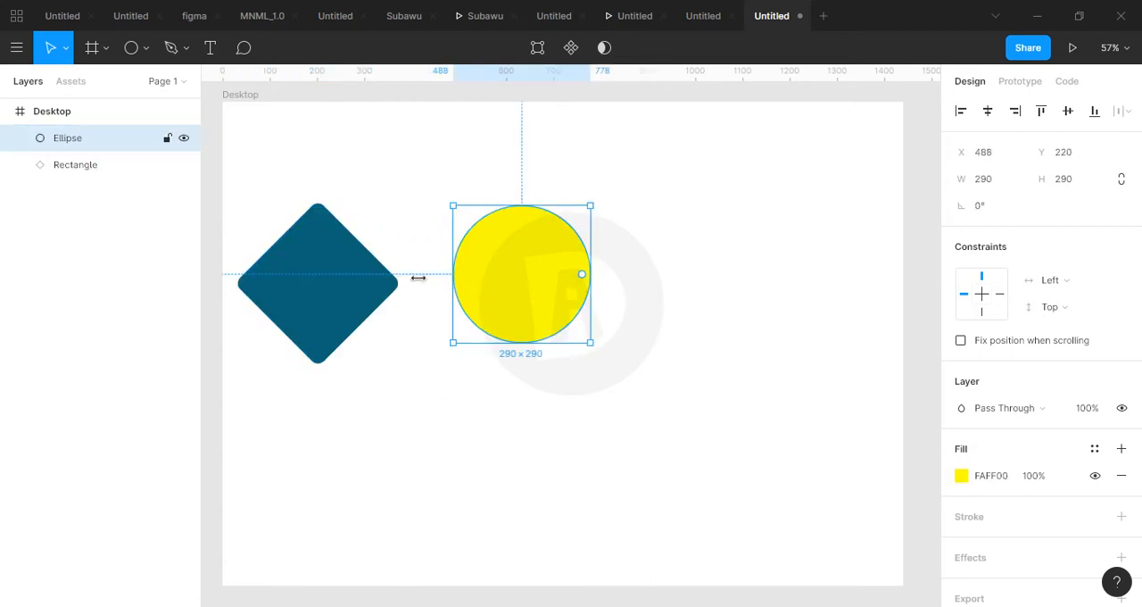
{"action": "left_click", "coordinate": [346, 286]}
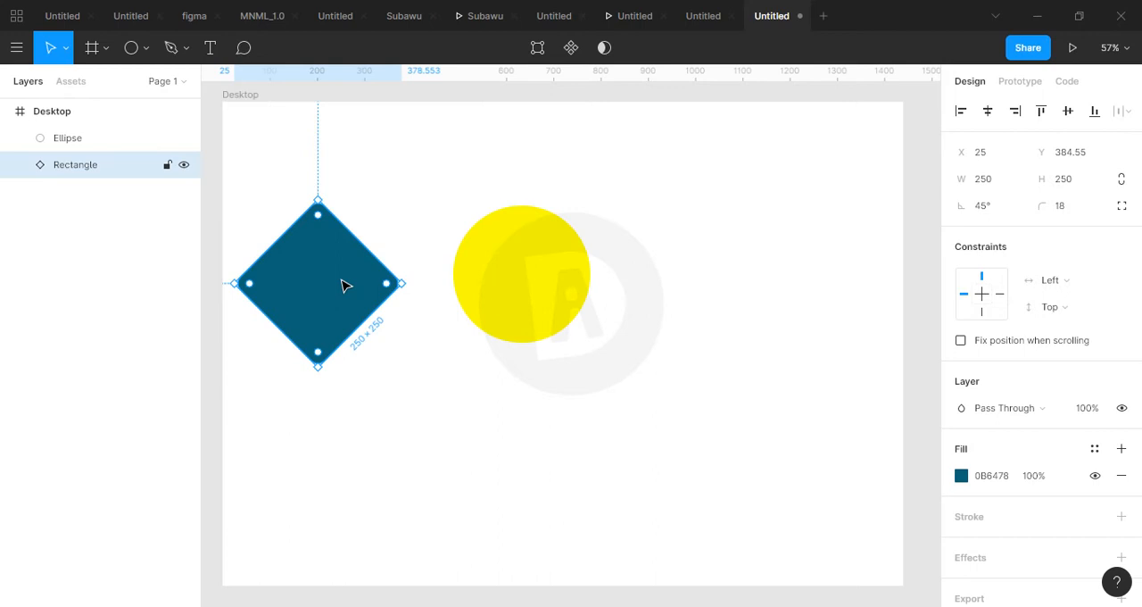
{"action": "left_click", "coordinate": [489, 277]}
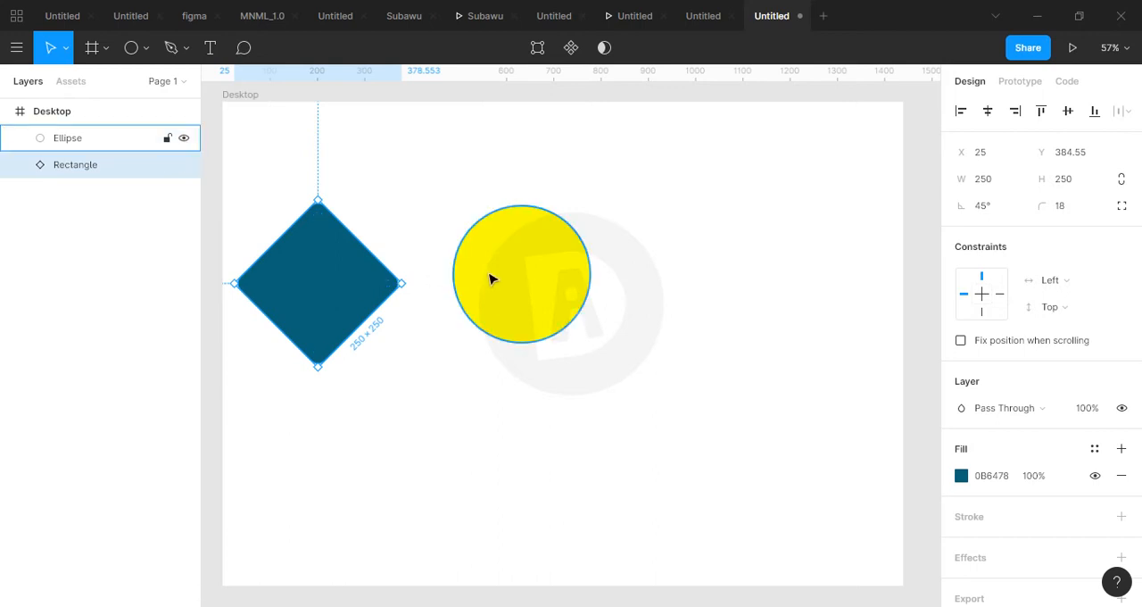
Round the teal square's corners on the canvas to a radius of 51 and reduce it to 31.
{"action": "left_click", "coordinate": [324, 287]}
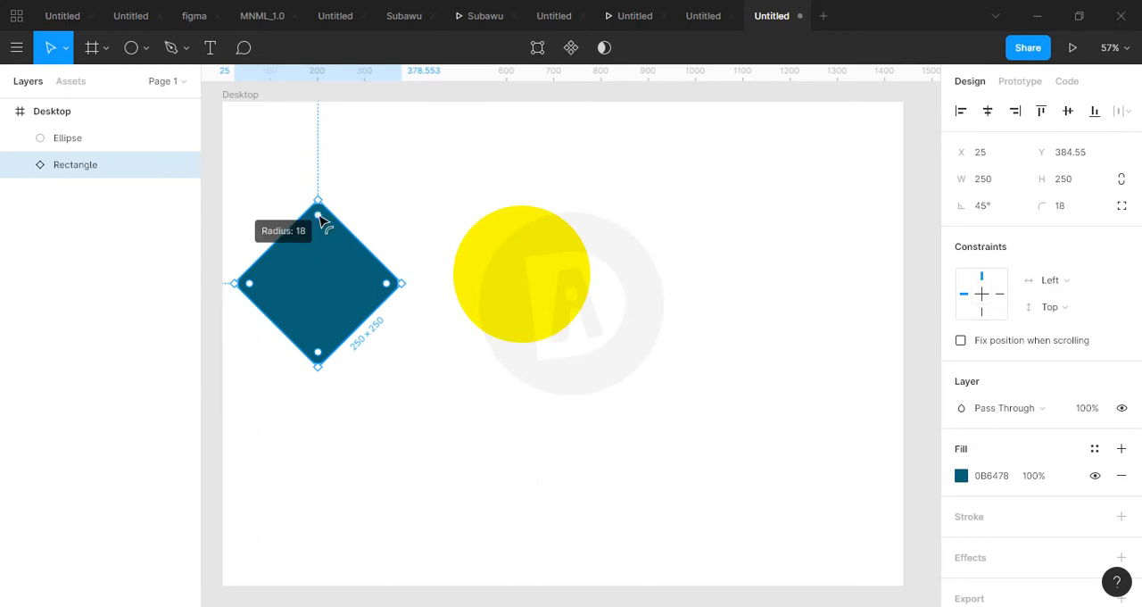
{"action": "mouse_move", "coordinate": [320, 215]}
{"action": "left_mouse_down"}
{"action": "mouse_move", "coordinate": [322, 274]}
{"action": "mouse_move", "coordinate": [317, 235]}
{"action": "left_mouse_up"}
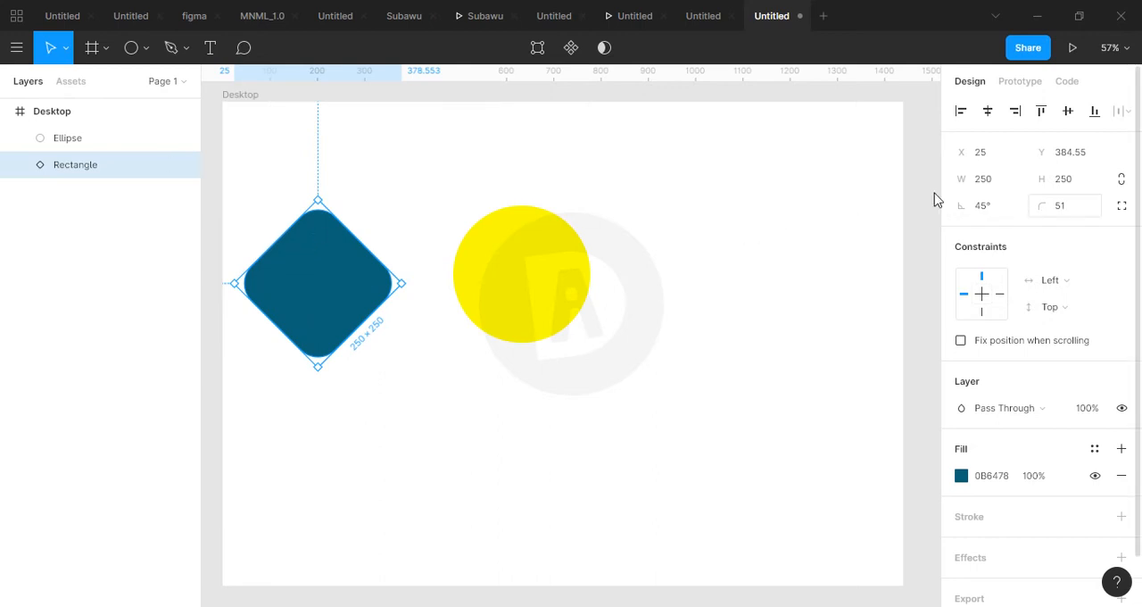
{"action": "mouse_move", "coordinate": [317, 236]}
{"action": "mouse_move", "coordinate": [317, 235]}
{"action": "left_mouse_down"}
{"action": "mouse_move", "coordinate": [317, 283]}
{"action": "mouse_move", "coordinate": [318, 230]}
{"action": "left_mouse_up"}
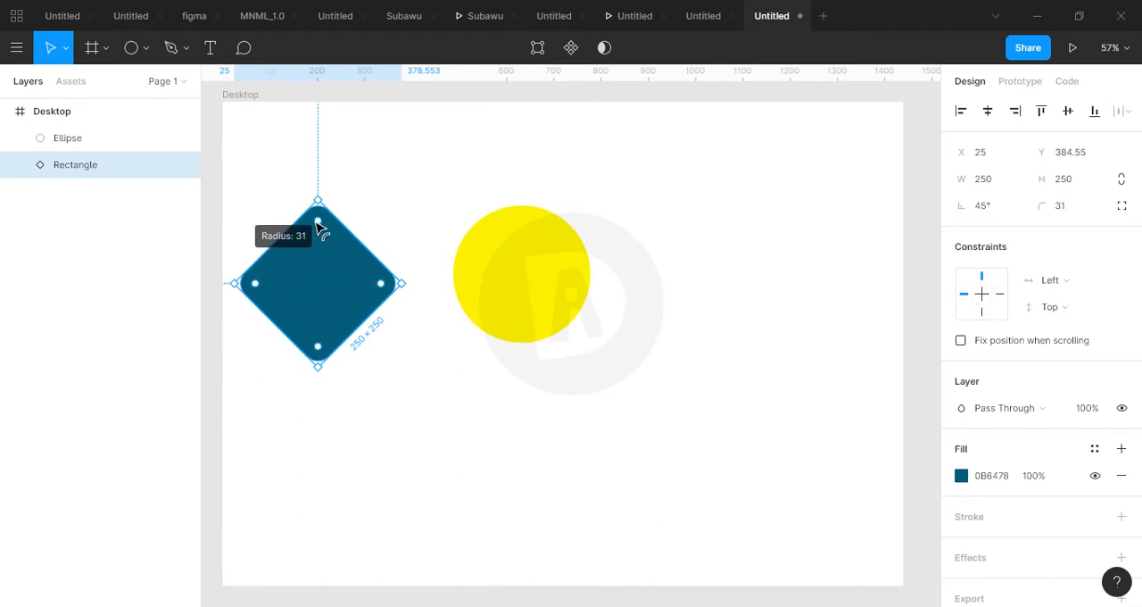
Cut a wedge out of the yellow circle by reducing its arc sweep to about 90.74%.
{"action": "left_click", "coordinate": [522, 269]}
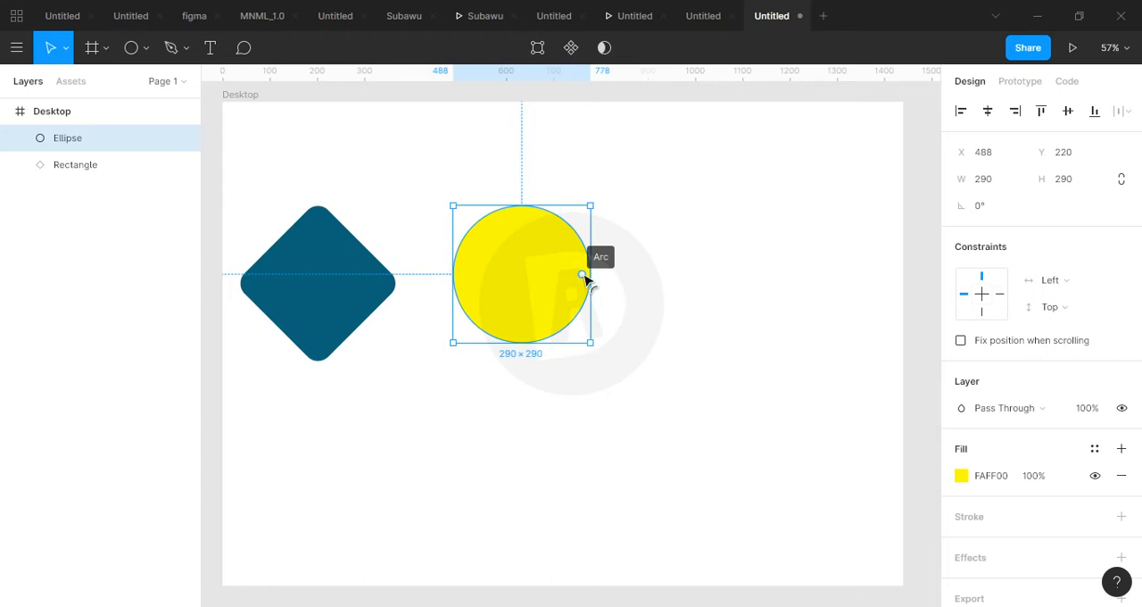
{"action": "left_click_drag", "start_coordinate": [584, 277], "coordinate": [562, 259]}
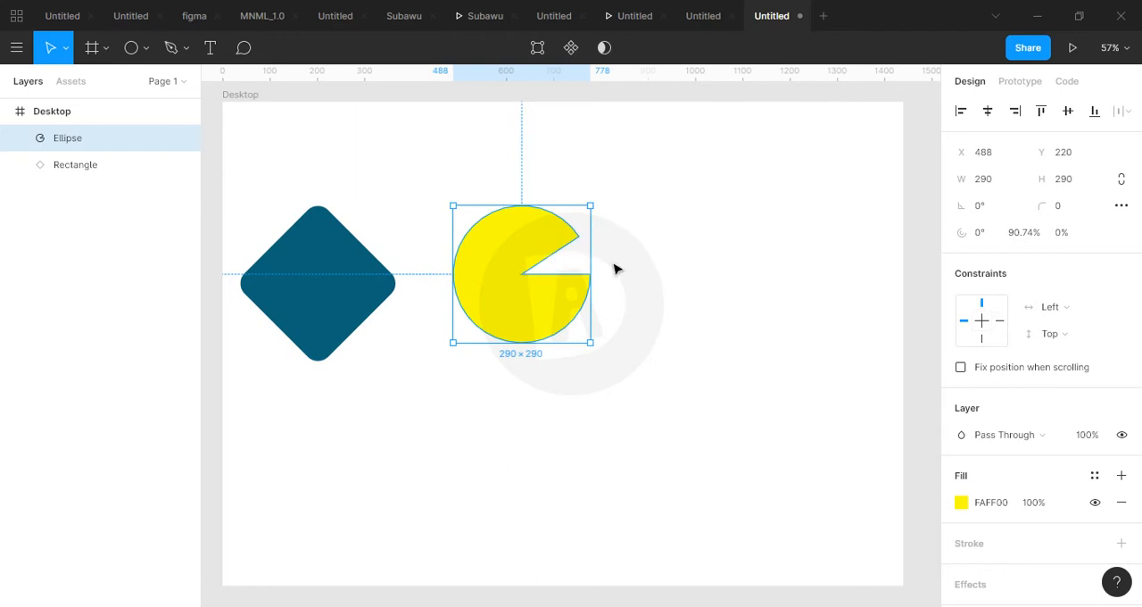
{"action": "left_click", "coordinate": [614, 268]}
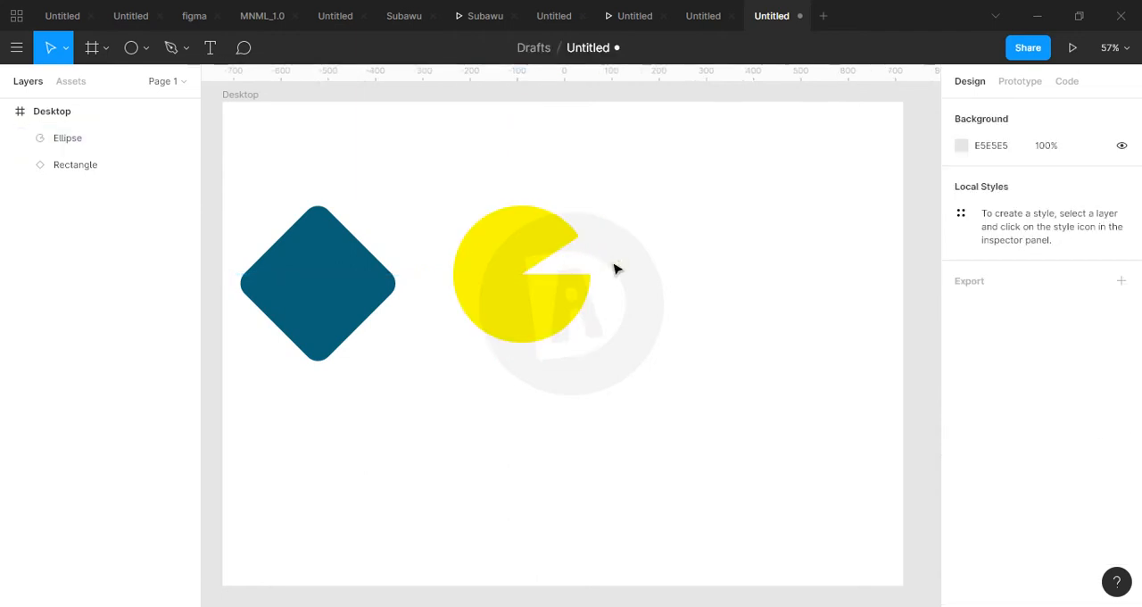
Rotate the yellow circle's wedge opening by setting the arc's start angle to about 10.71°.
{"action": "left_click", "coordinate": [497, 280]}
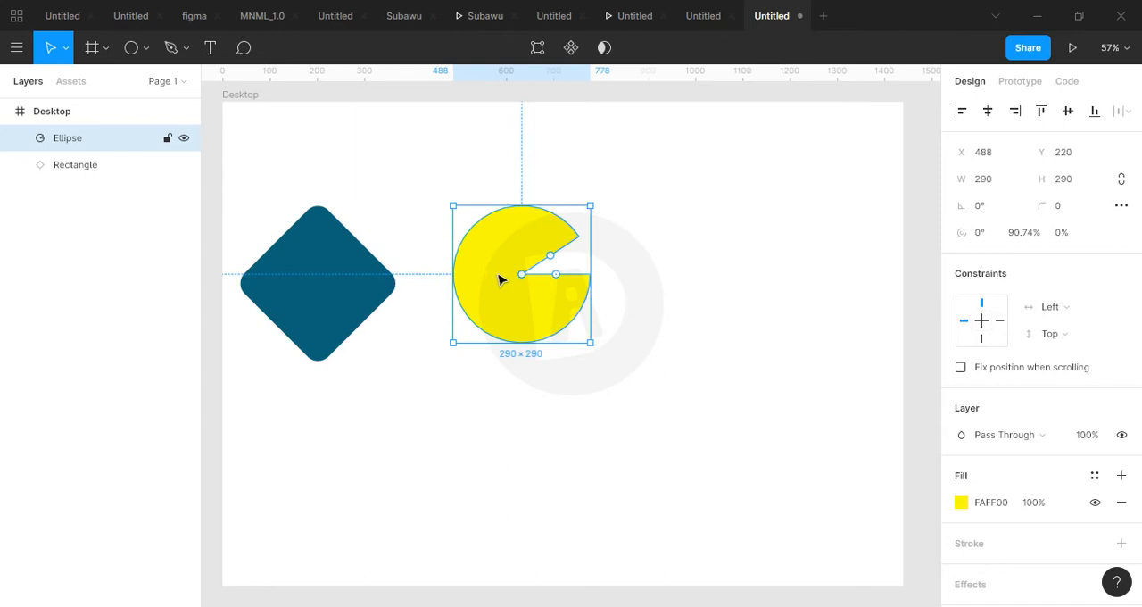
{"action": "mouse_move", "coordinate": [554, 279]}
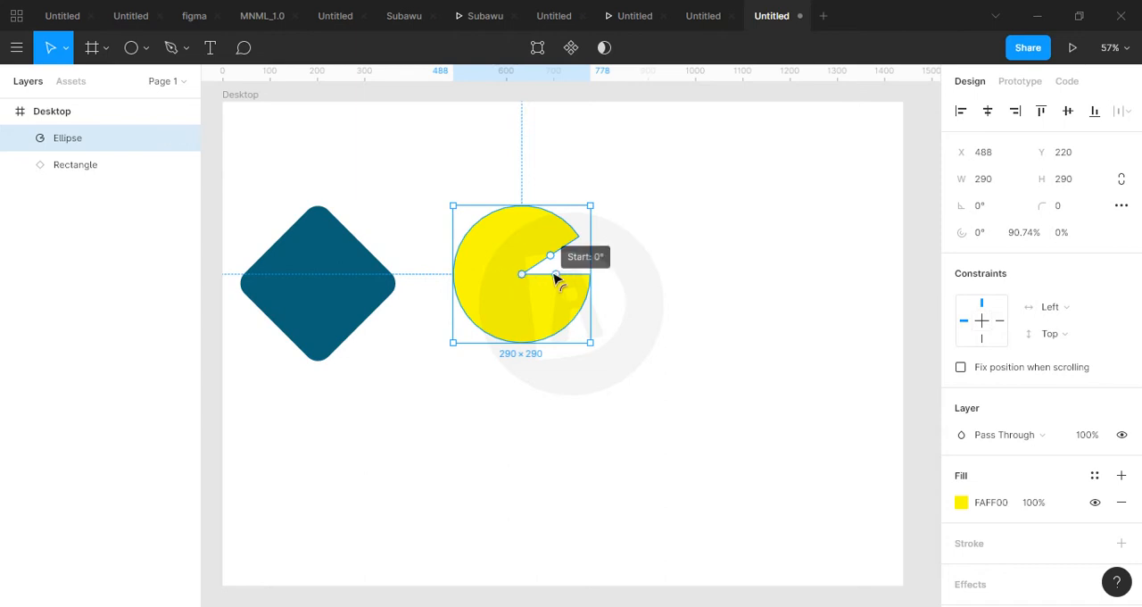
{"action": "mouse_move", "coordinate": [554, 279]}
{"action": "left_mouse_down"}
{"action": "mouse_move", "coordinate": [553, 297]}
{"action": "mouse_move", "coordinate": [555, 281]}
{"action": "left_mouse_up"}
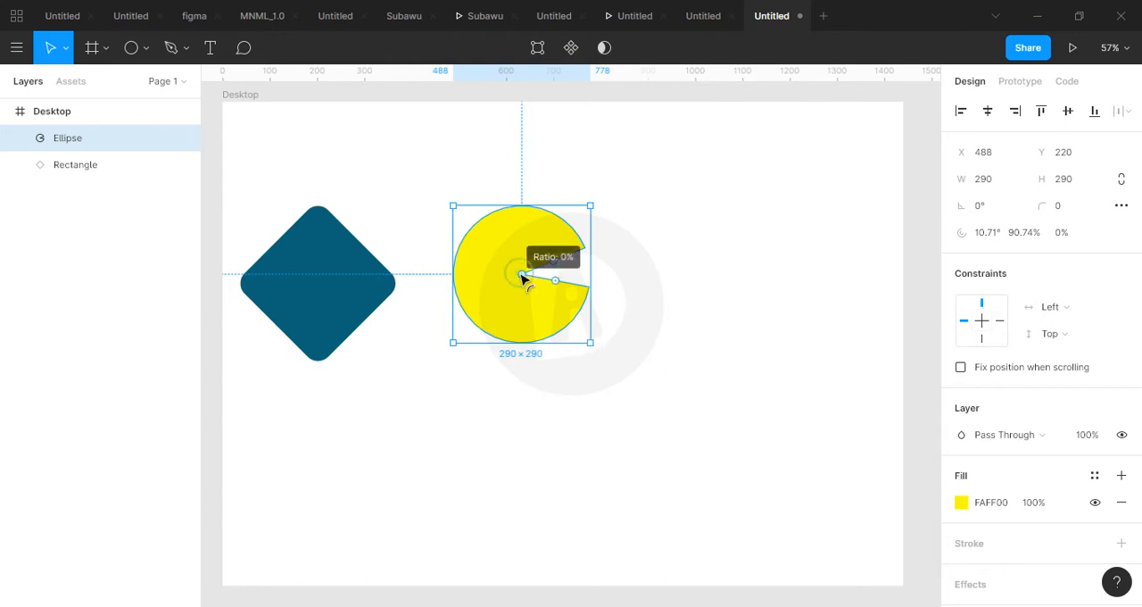
Open a round hole in the middle of the yellow circle by setting its arc ratio to about 25.37%.
{"action": "left_click_drag", "start_coordinate": [514, 282], "coordinate": [541, 268]}
{"action": "left_click", "coordinate": [623, 269]}
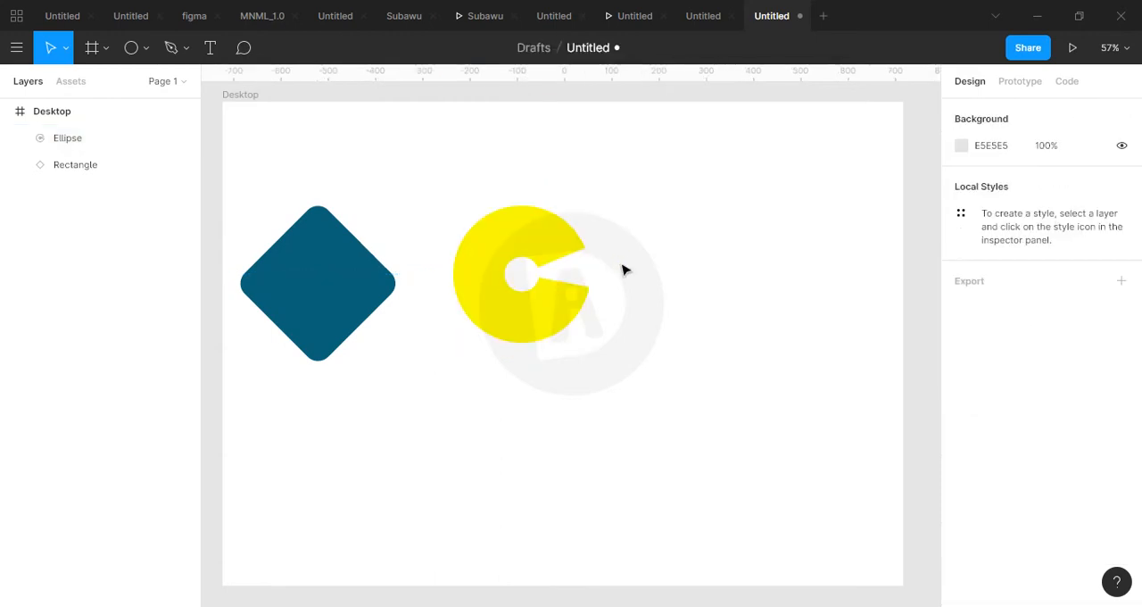
{"action": "left_click", "coordinate": [563, 249]}
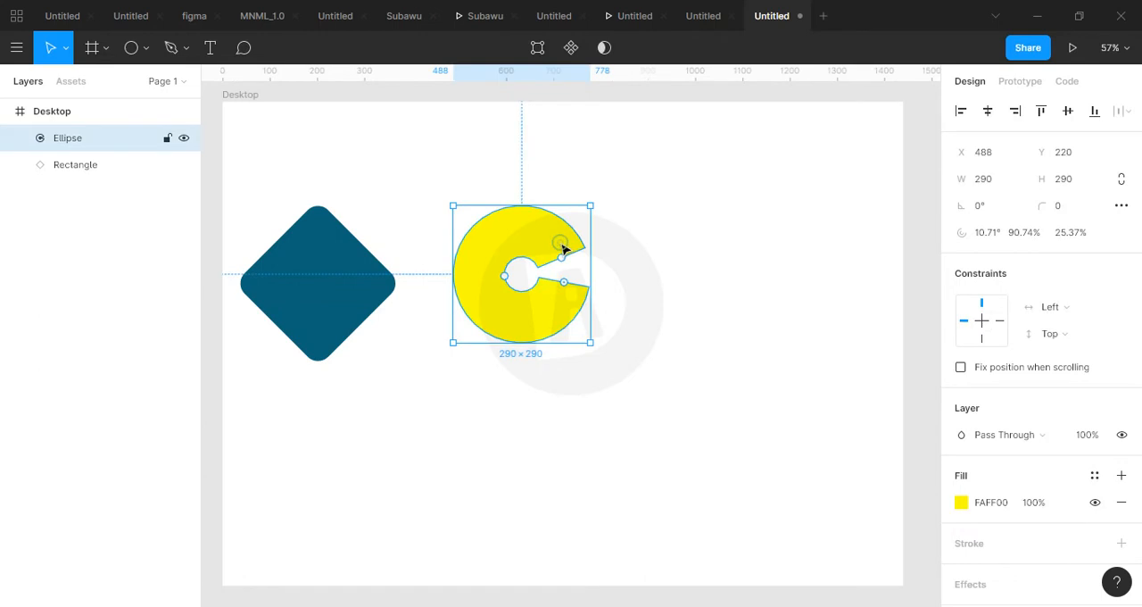
Draw a triangle about 273 × 322 with the Polygon tool beside the yellow shape, placing it at about X 970, Y 224.
{"action": "left_click", "coordinate": [147, 50]}
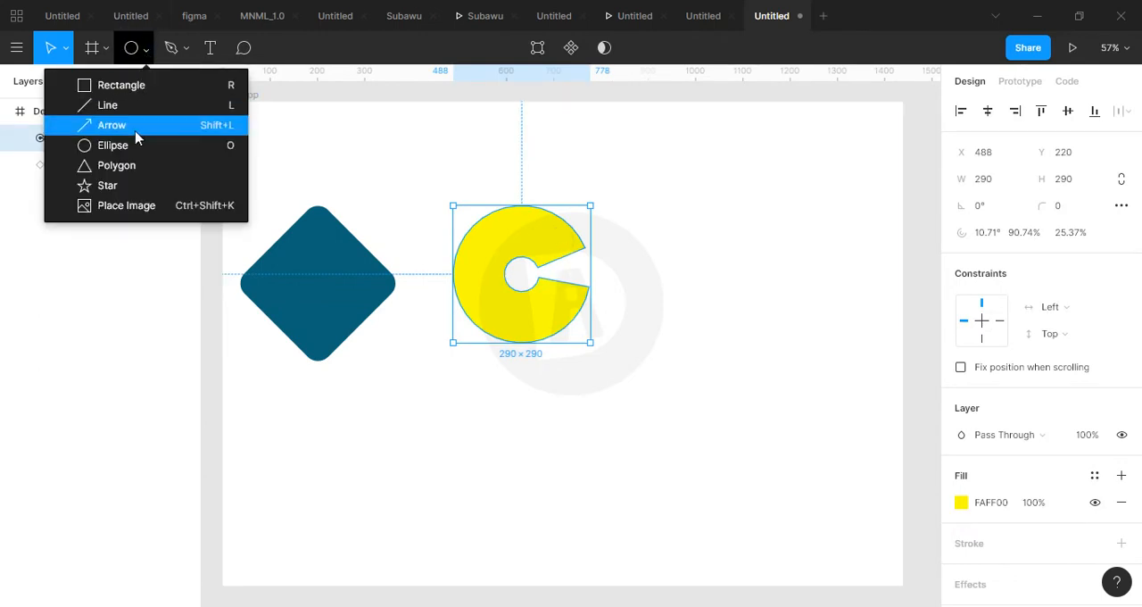
{"action": "left_click", "coordinate": [134, 167]}
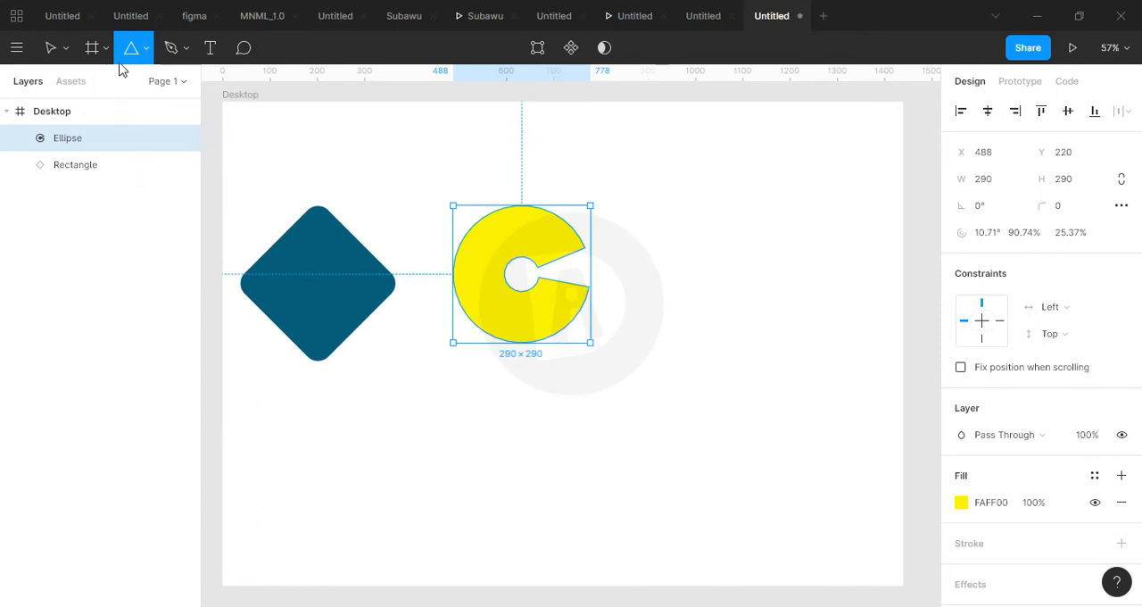
{"action": "left_click", "coordinate": [146, 49]}
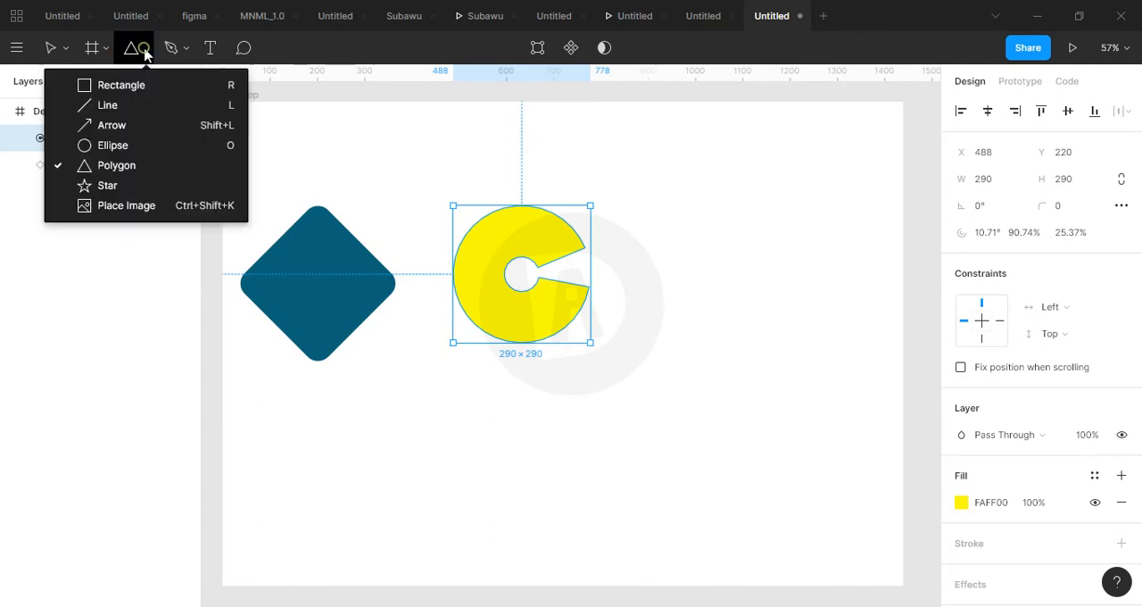
{"action": "left_click", "coordinate": [127, 166]}
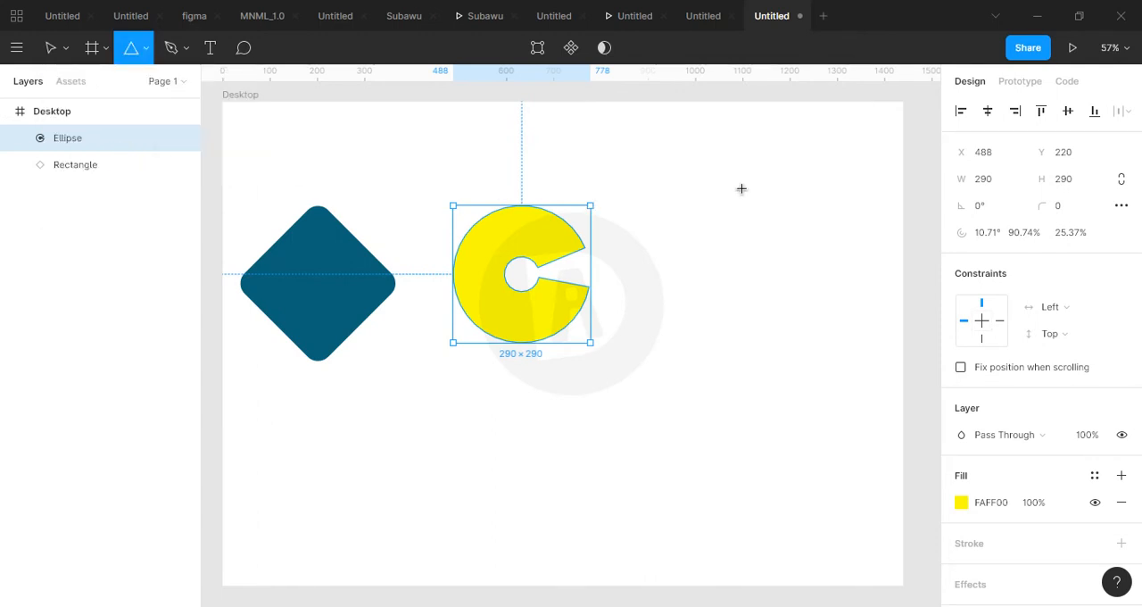
{"action": "left_click_drag", "start_coordinate": [690, 184], "coordinate": [818, 335]}
{"action": "left_click_drag", "start_coordinate": [776, 258], "coordinate": [766, 287]}
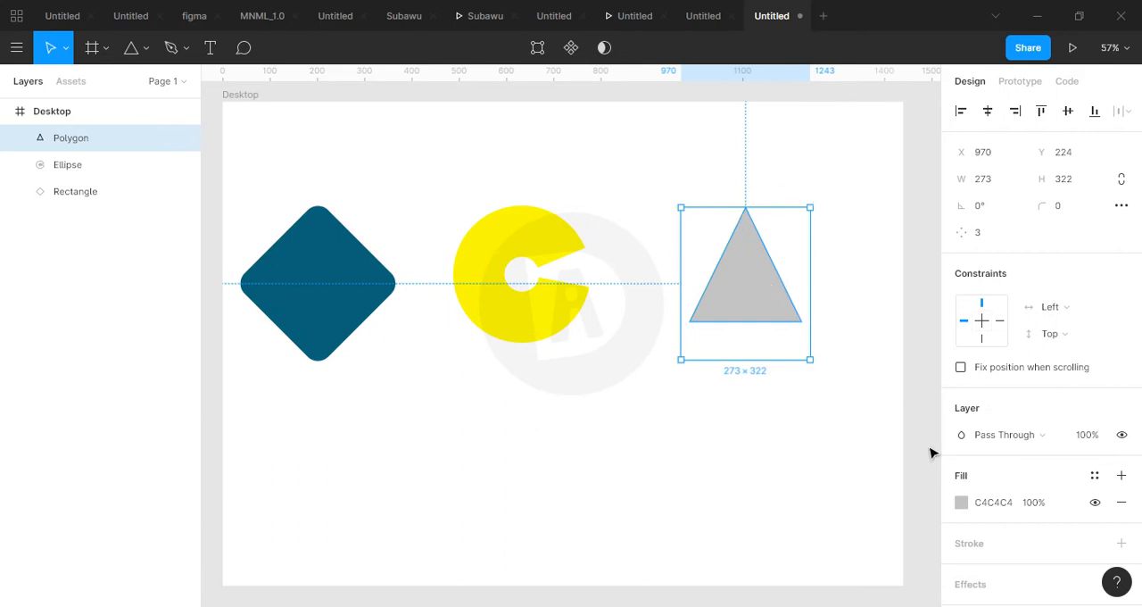
Change the triangle's fill to purple, hex AD00FF.
{"action": "left_click", "coordinate": [961, 503]}
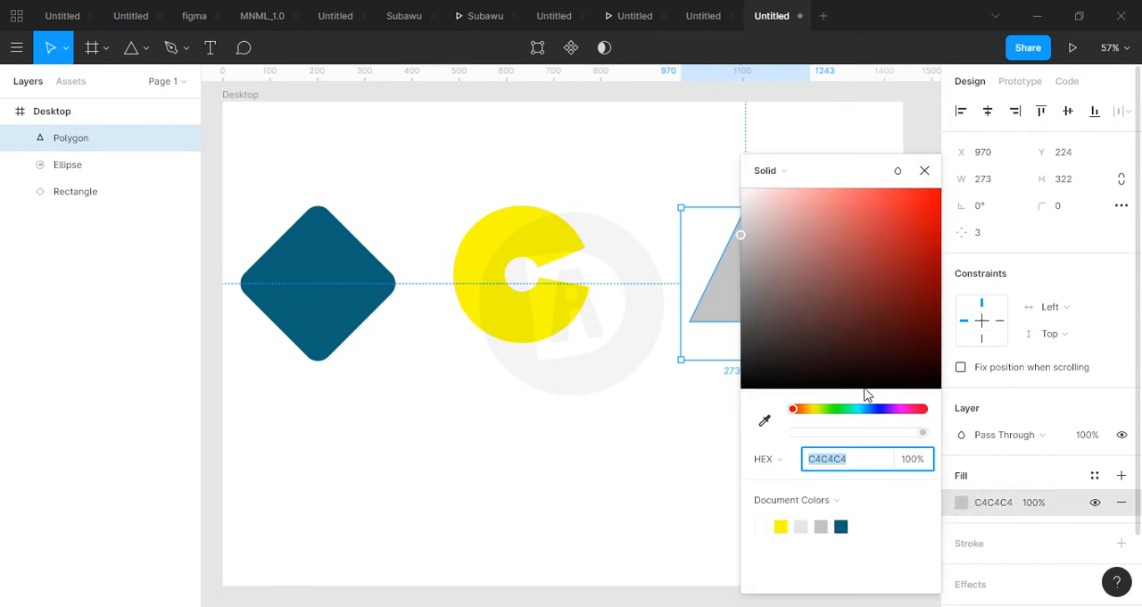
{"action": "left_click", "coordinate": [896, 411]}
{"action": "left_click_drag", "start_coordinate": [895, 351], "coordinate": [979, 192]}
{"action": "left_click_drag", "start_coordinate": [842, 171], "coordinate": [792, 334]}
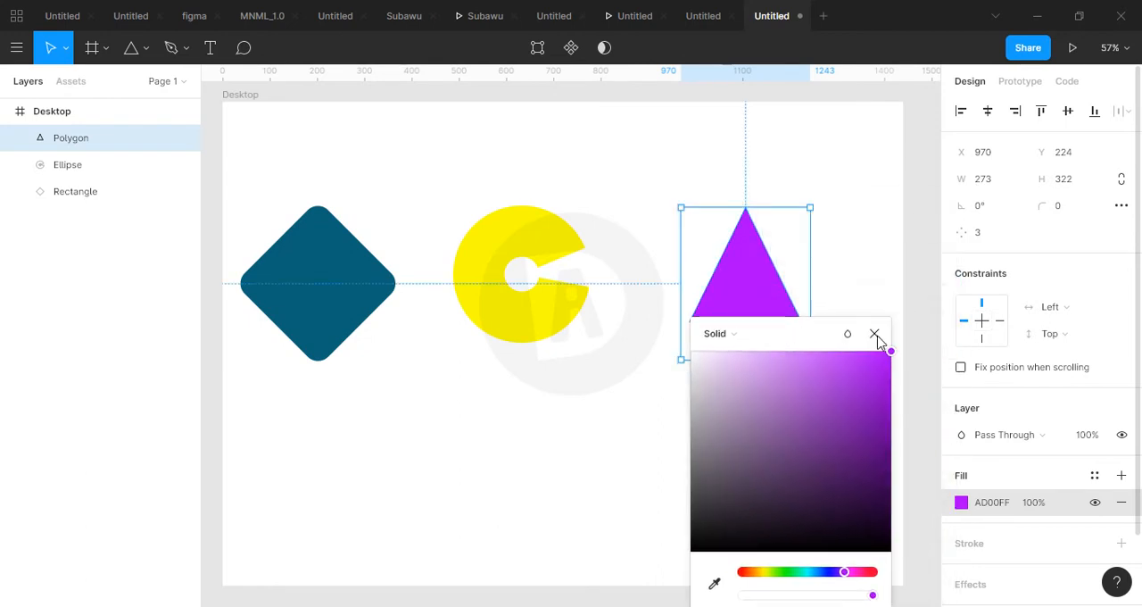
{"action": "left_click", "coordinate": [874, 334]}
{"action": "left_click", "coordinate": [733, 402]}
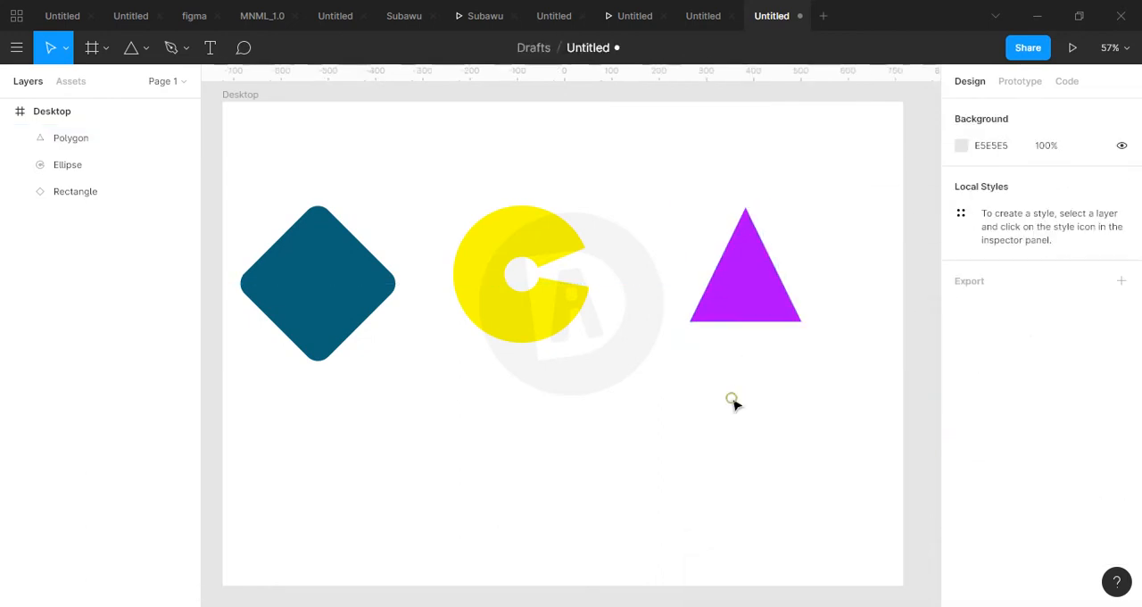
Set the purple polygon's side count to 7.
{"action": "left_click", "coordinate": [760, 300]}
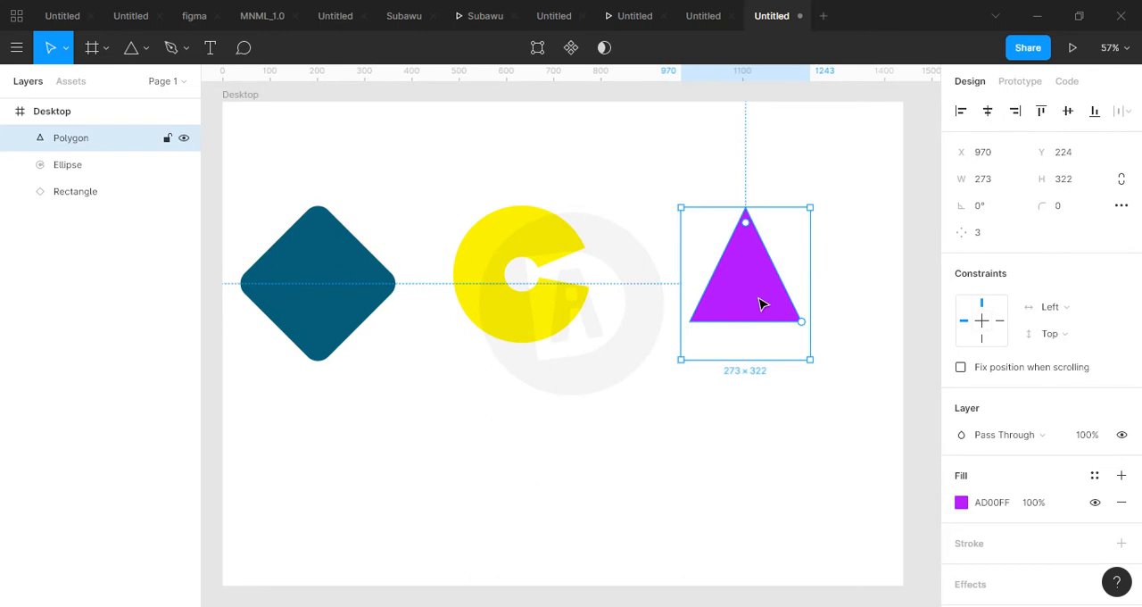
{"action": "left_click", "coordinate": [997, 242]}
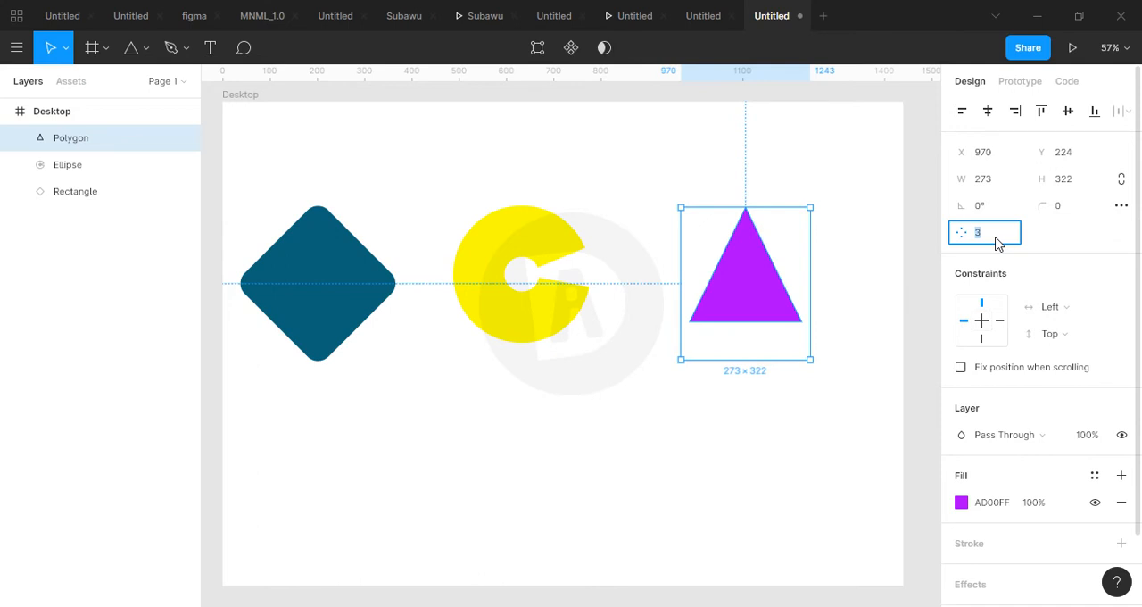
{"action": "left_click", "coordinate": [924, 252]}
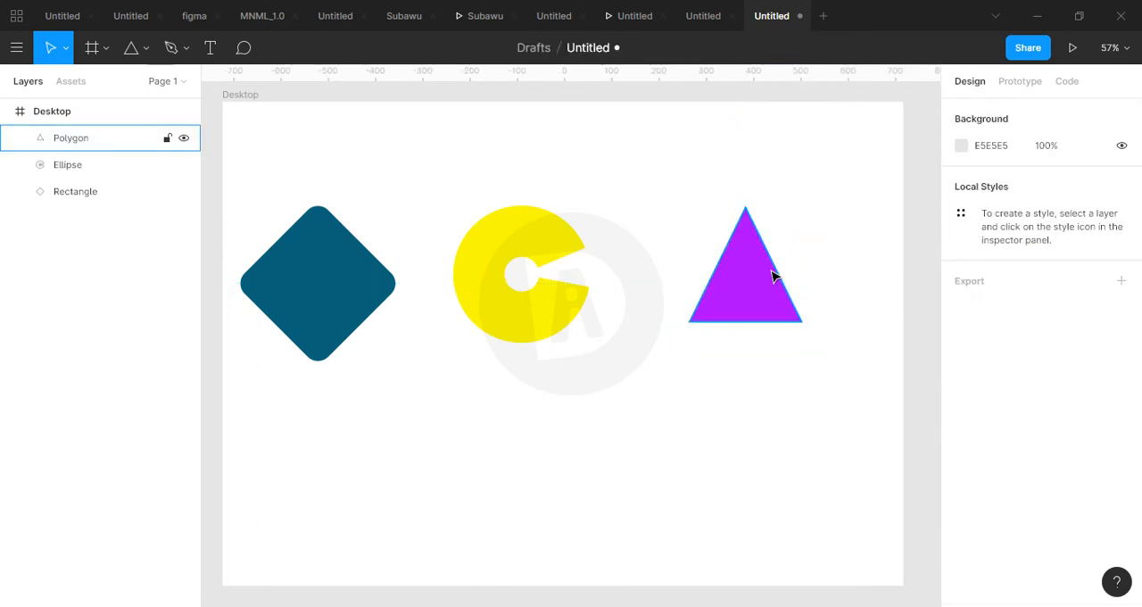
{"action": "left_click", "coordinate": [774, 277]}
{"action": "left_click", "coordinate": [985, 233]}
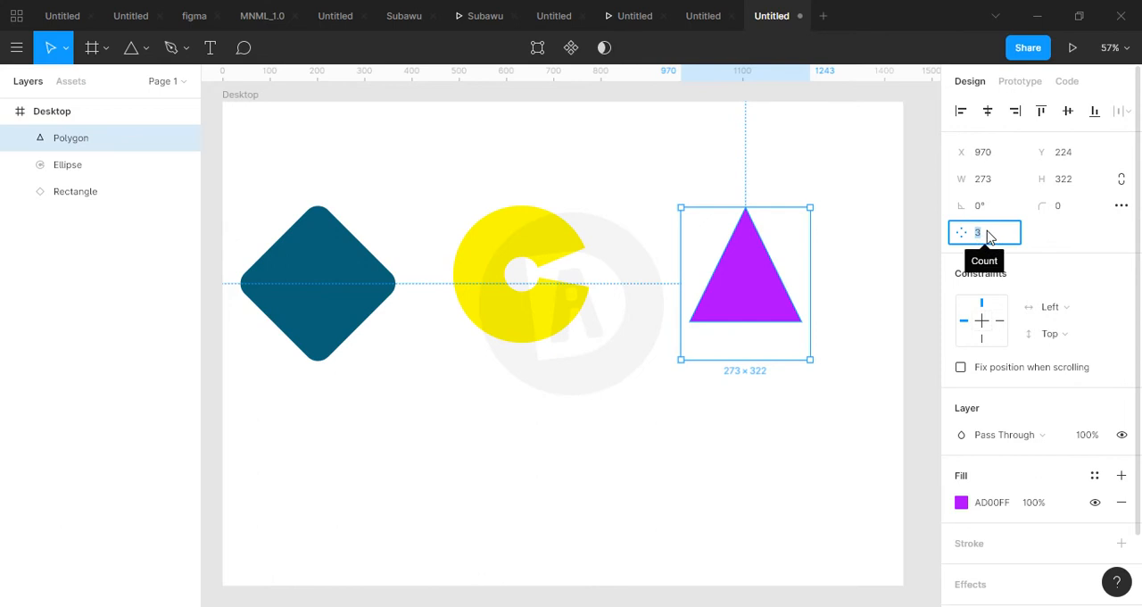
{"action": "key", "text": "Return"}
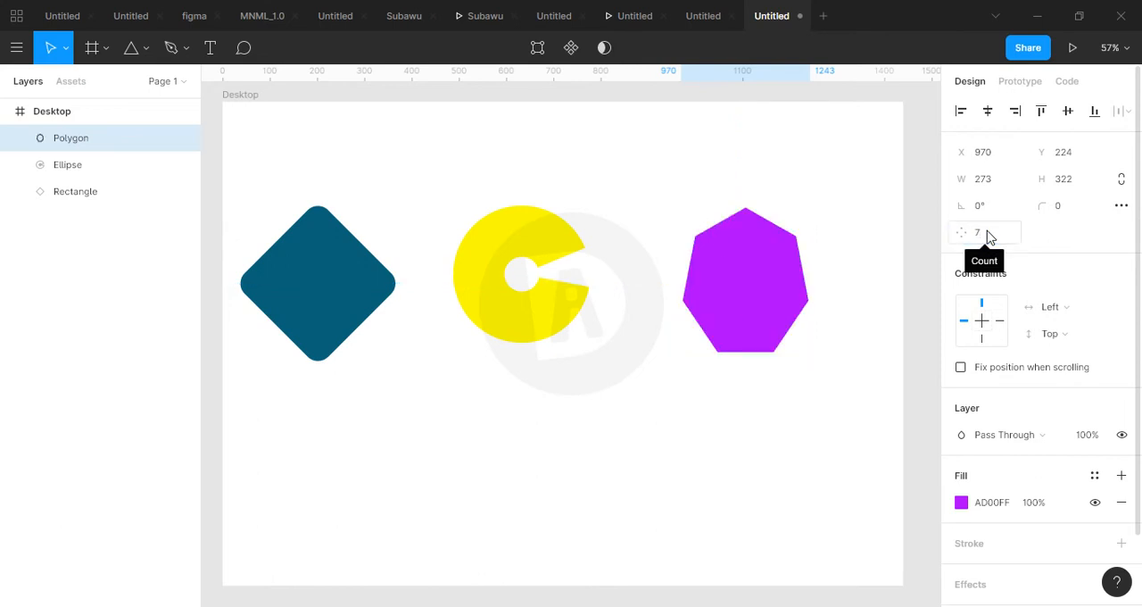
Raise the purple polygon's side count to 10.
{"action": "left_click", "coordinate": [985, 232]}
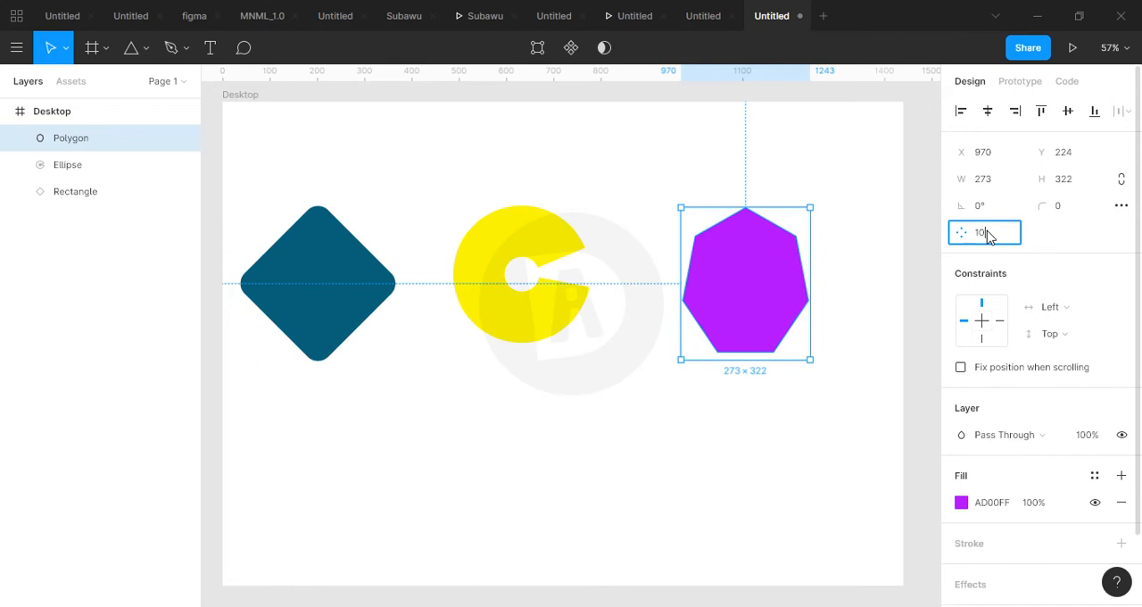
{"action": "type", "text": "10"}
{"action": "key", "text": "Return"}
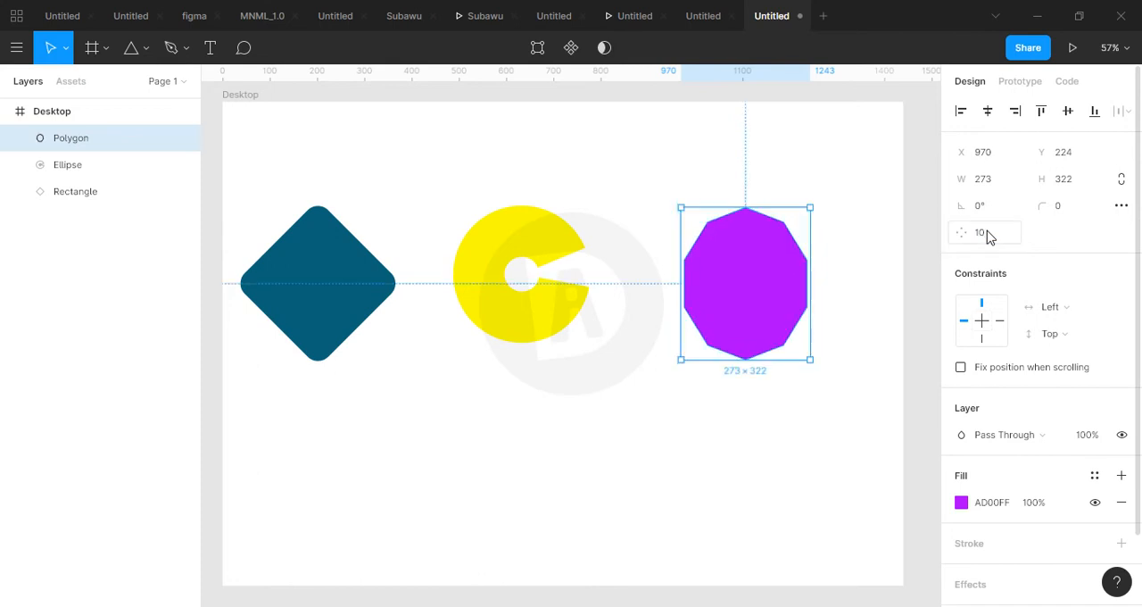
Turn the purple polygon into a pentagon by setting its side count to 5.
{"action": "left_click", "coordinate": [987, 236]}
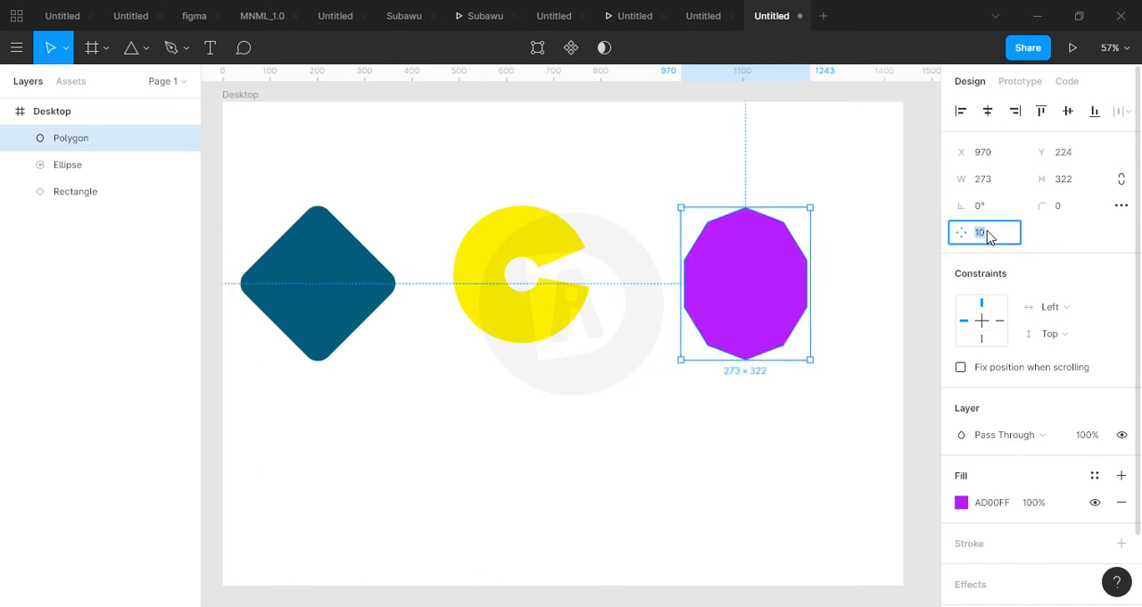
{"action": "key", "text": "Return"}
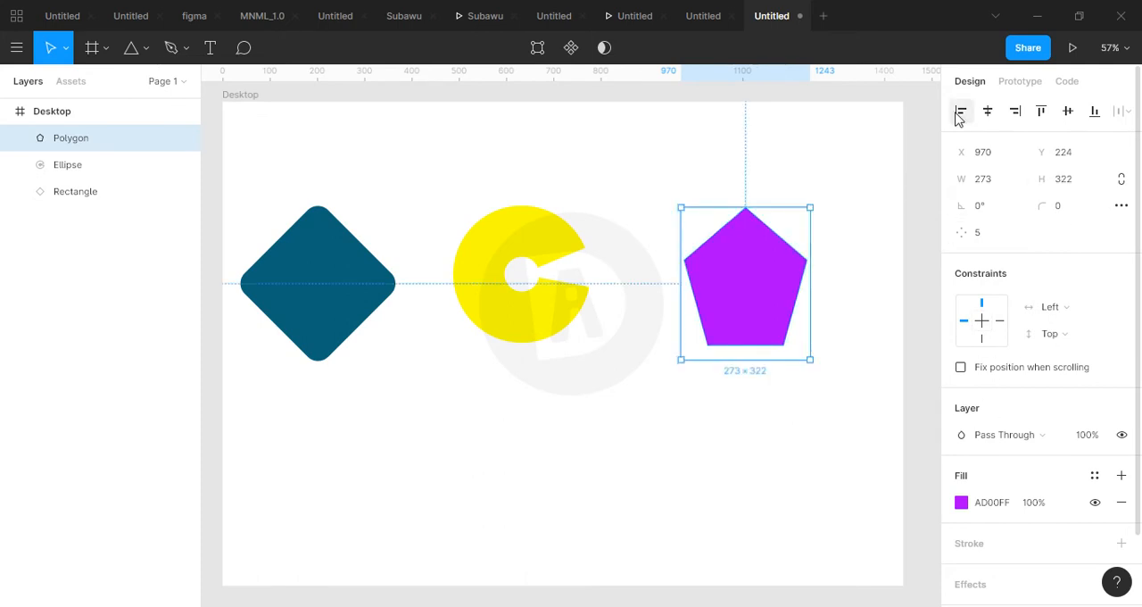
{"action": "left_click", "coordinate": [567, 345]}
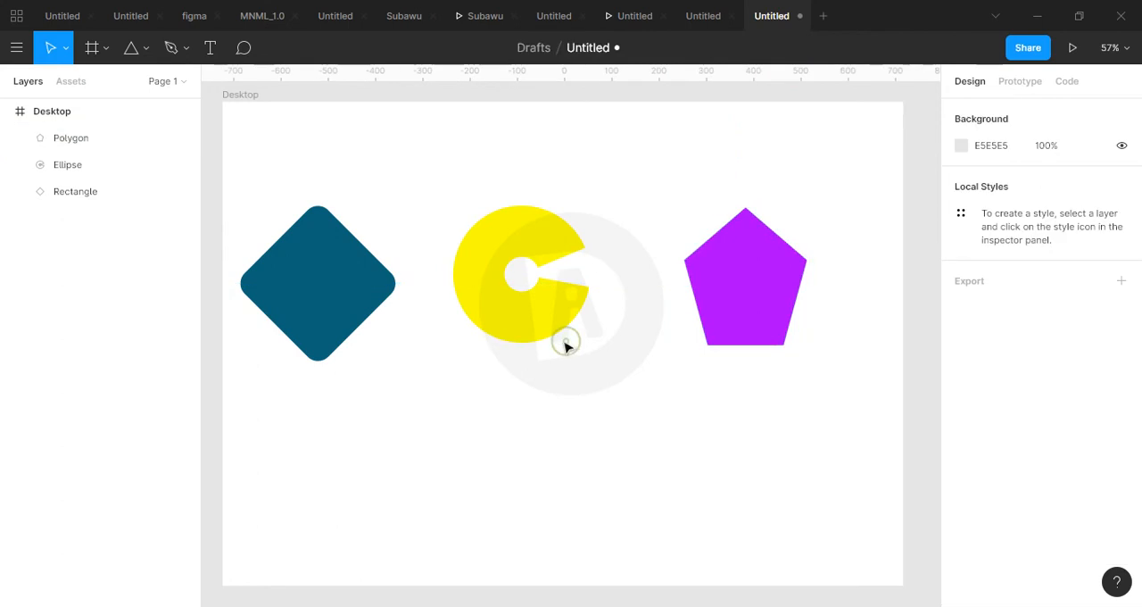
Draw a star about 306 × 309 below the yellow shape, at about X 472, Y 599.
{"action": "left_click", "coordinate": [140, 54]}
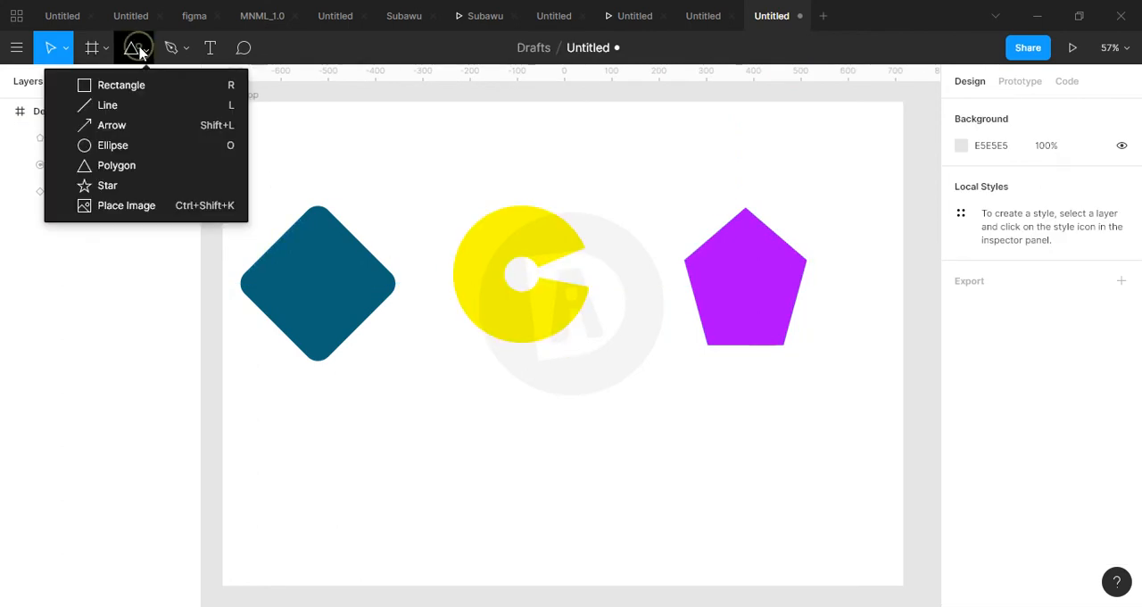
{"action": "left_click", "coordinate": [107, 186]}
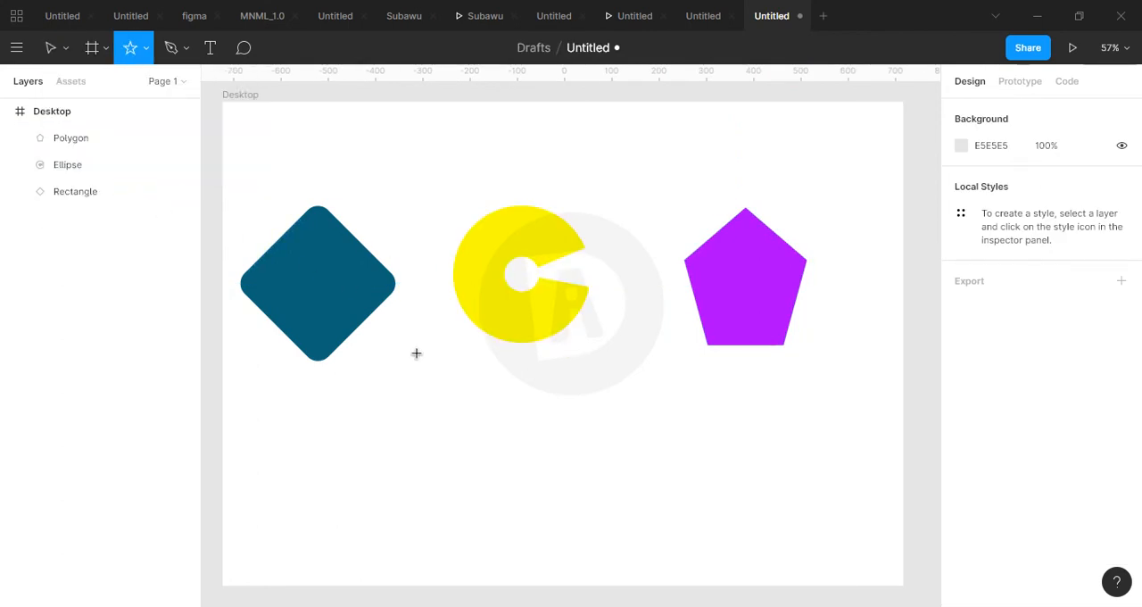
{"action": "left_click_drag", "start_coordinate": [445, 385], "coordinate": [592, 527]}
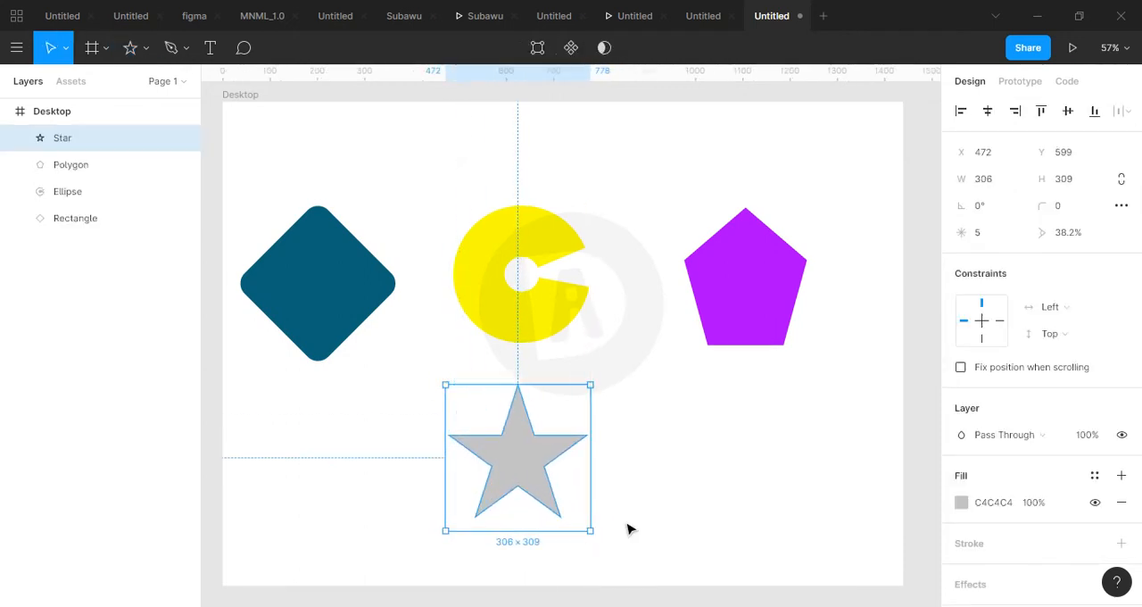
{"action": "left_click", "coordinate": [627, 526]}
Set the grey star's point count to 3.
{"action": "left_click", "coordinate": [538, 448]}
{"action": "left_click", "coordinate": [983, 240]}
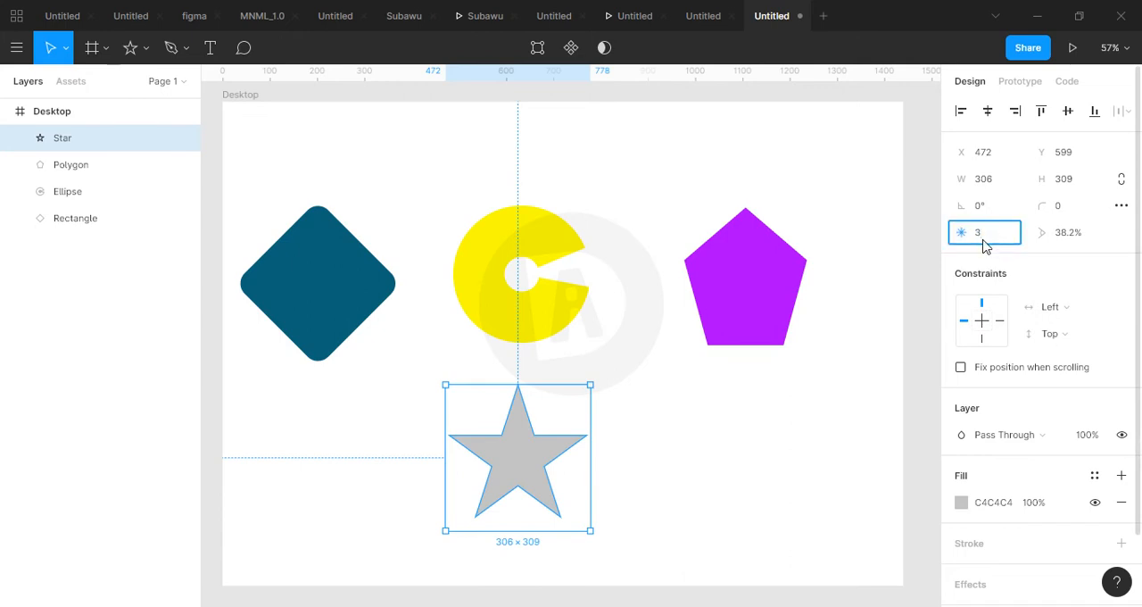
{"action": "key", "text": "Return"}
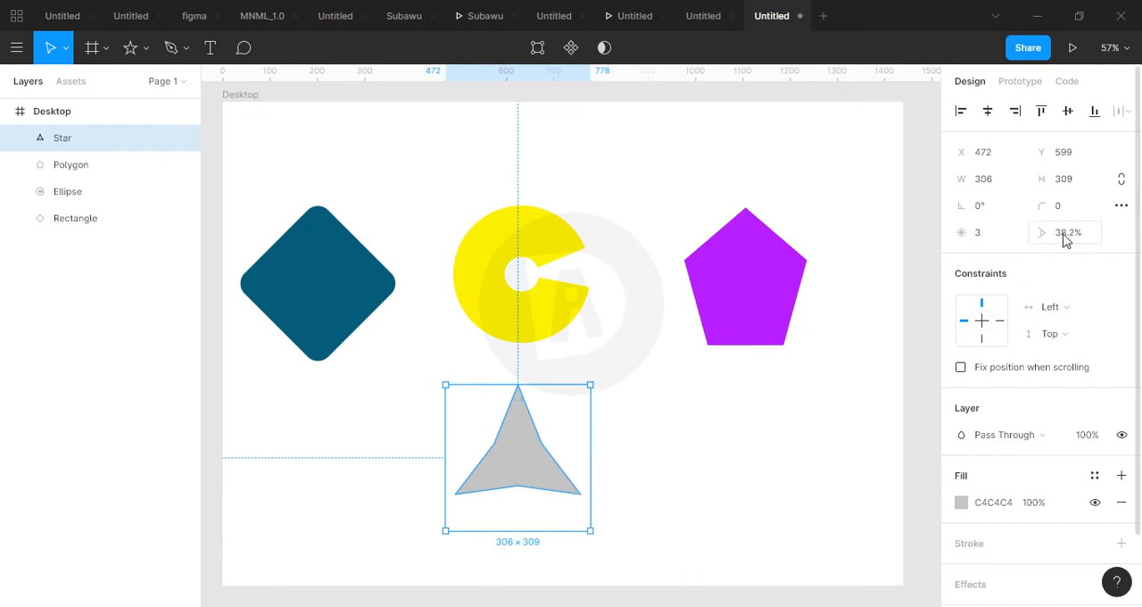
Reduce the star's ratio to 27.1% and set its point count to 4.
{"action": "left_click_drag", "start_coordinate": [1047, 233], "coordinate": [957, 230]}
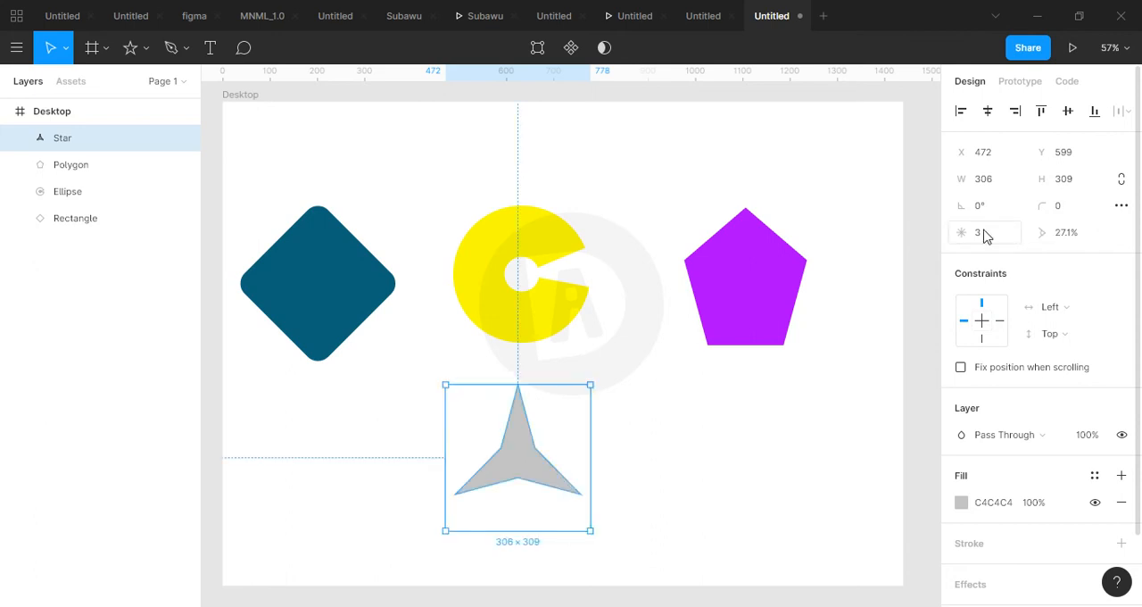
{"action": "left_click", "coordinate": [985, 234]}
{"action": "key", "text": "Return"}
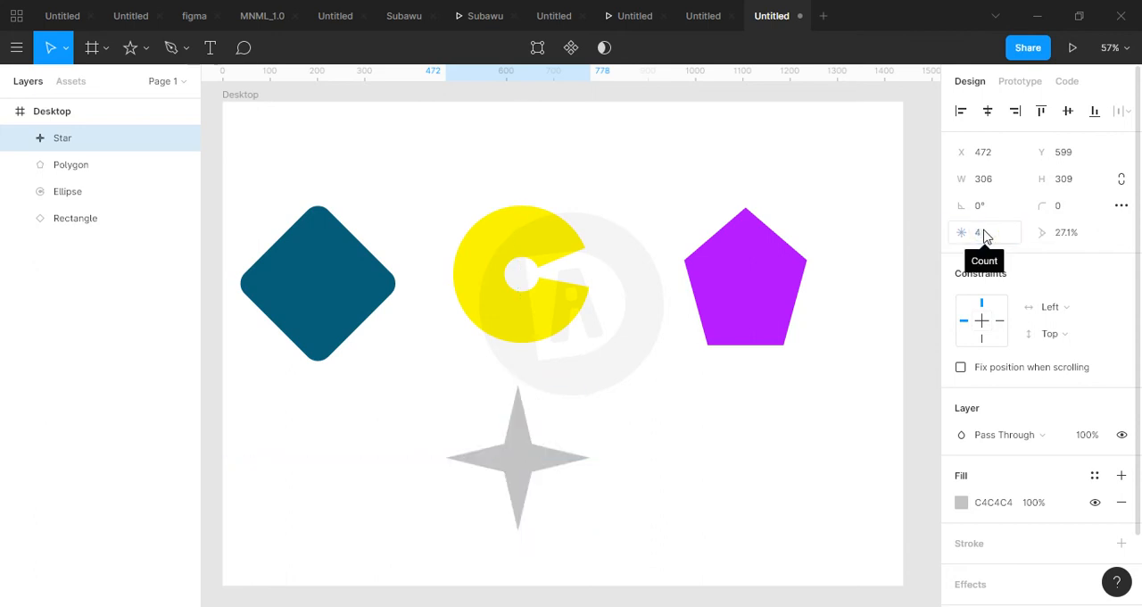
Change the four-pointed star's fill to bright green, hex 00FF47.
{"action": "left_click", "coordinate": [963, 503]}
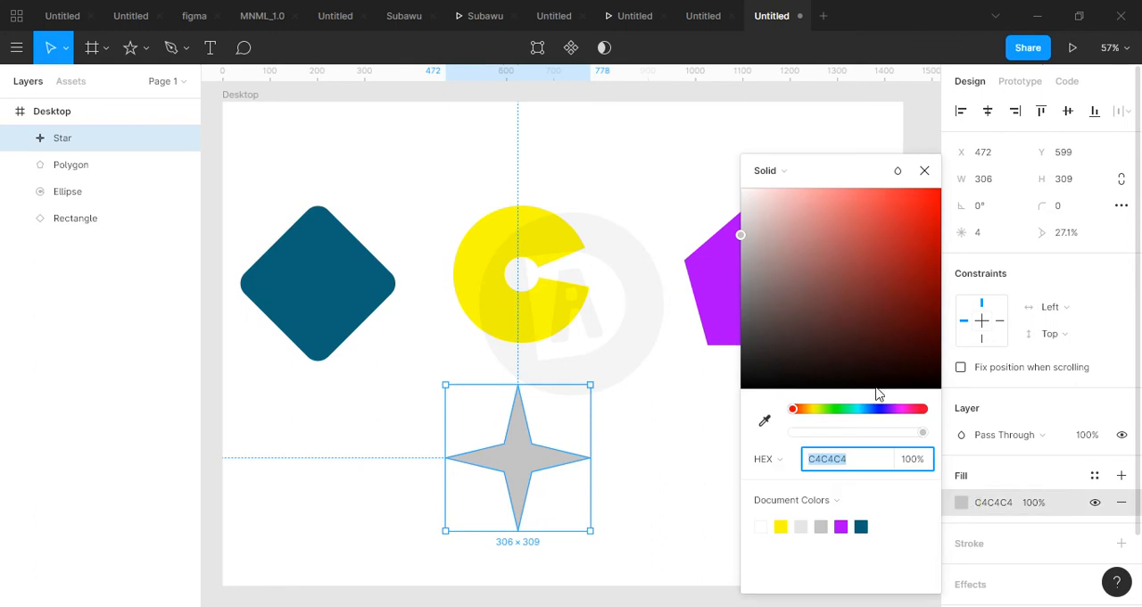
{"action": "left_click", "coordinate": [845, 408]}
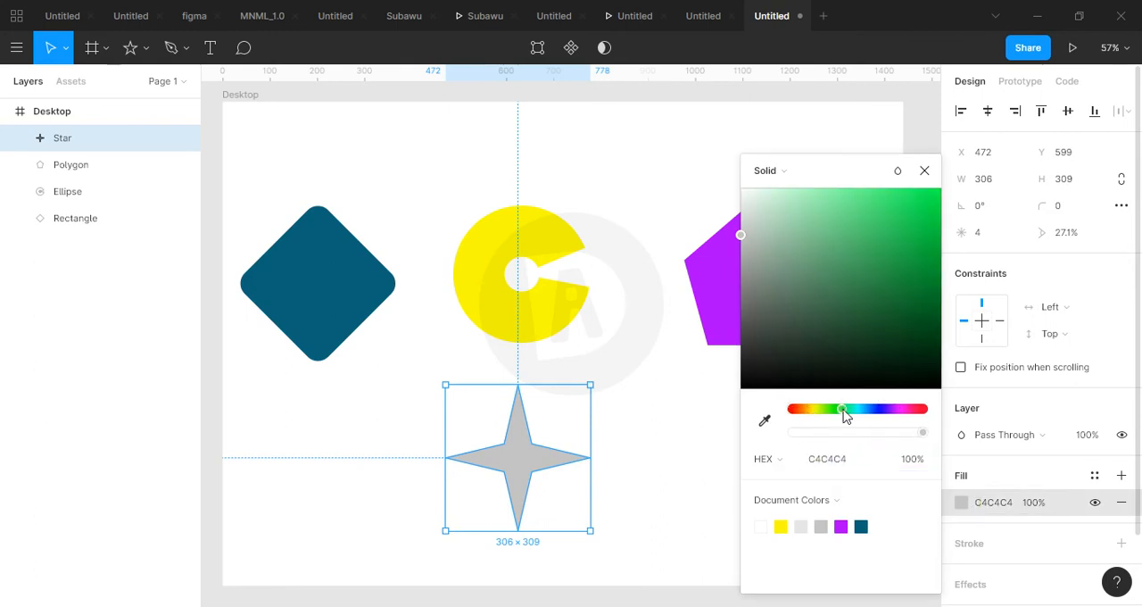
{"action": "left_click_drag", "start_coordinate": [847, 288], "coordinate": [945, 192]}
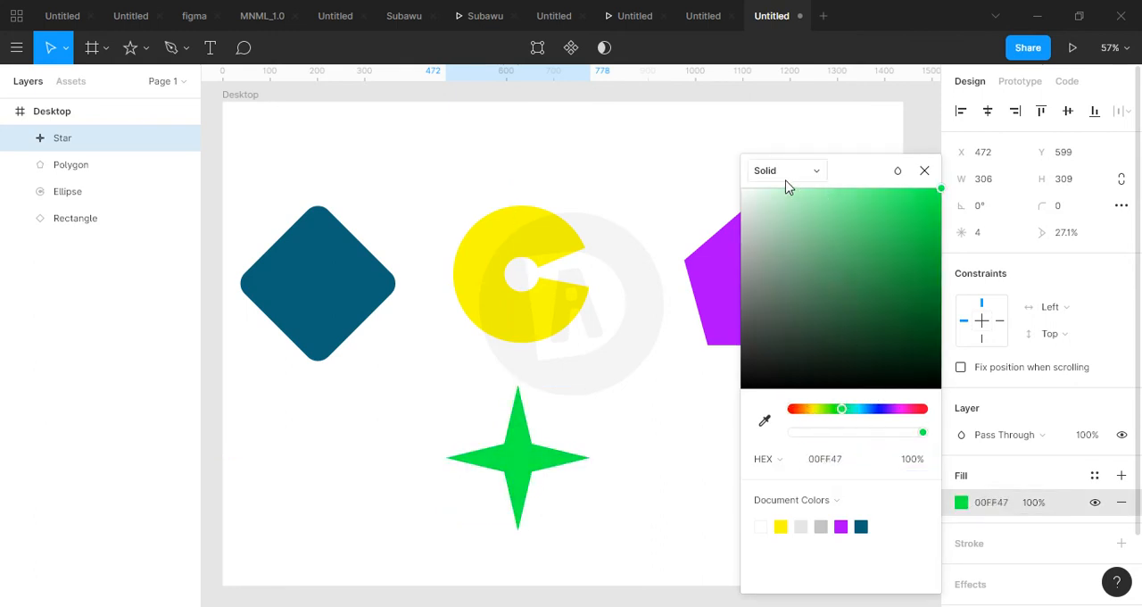
{"action": "left_click", "coordinate": [924, 171]}
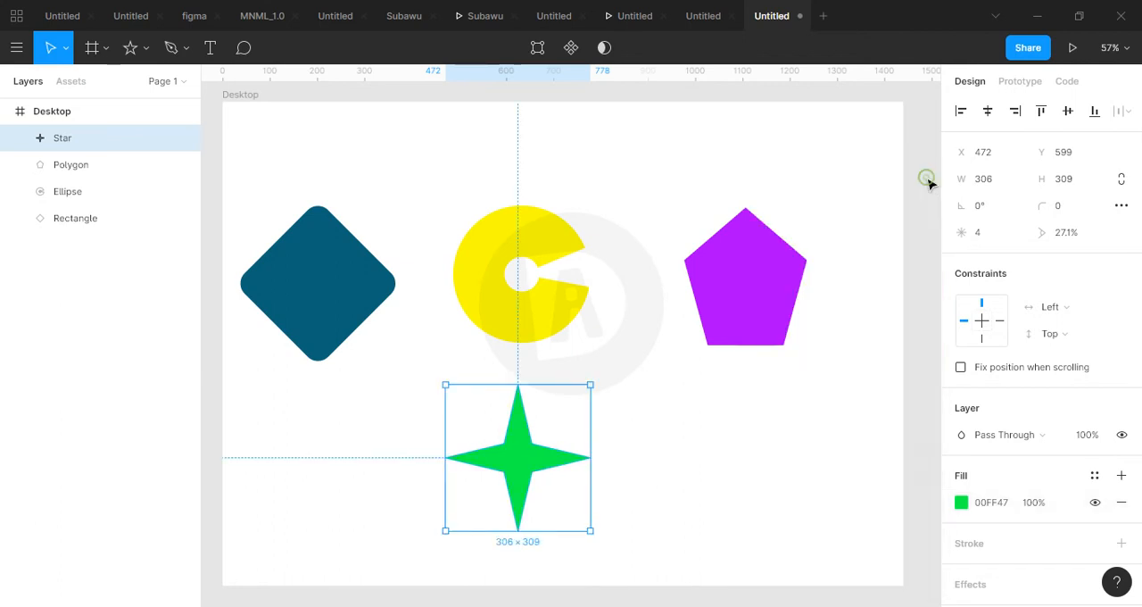
{"action": "left_click", "coordinate": [832, 195]}
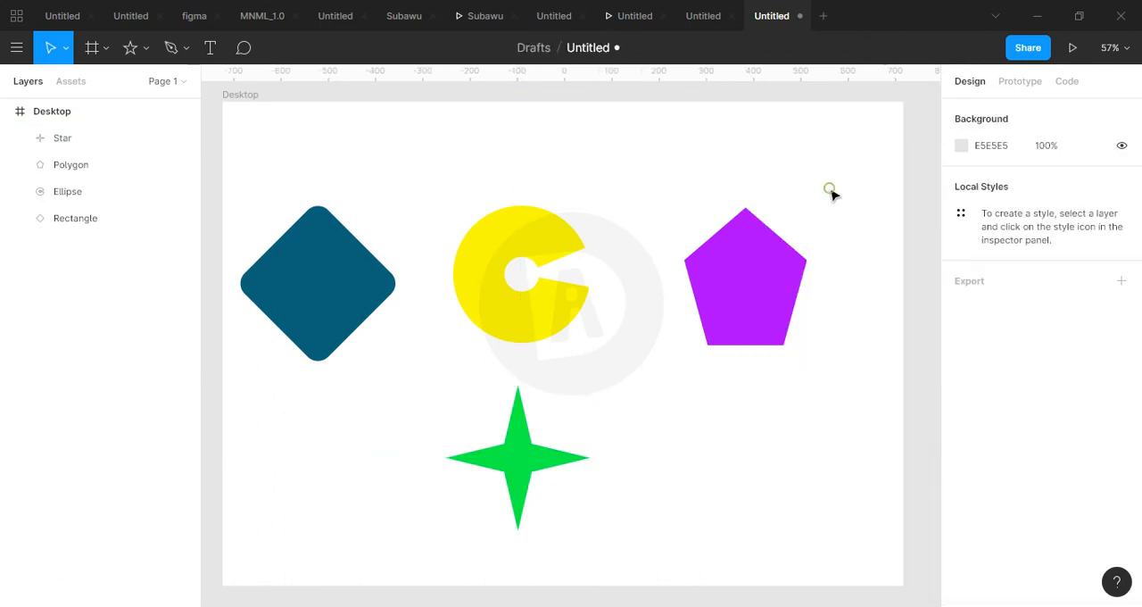
{"action": "left_click", "coordinate": [535, 457]}
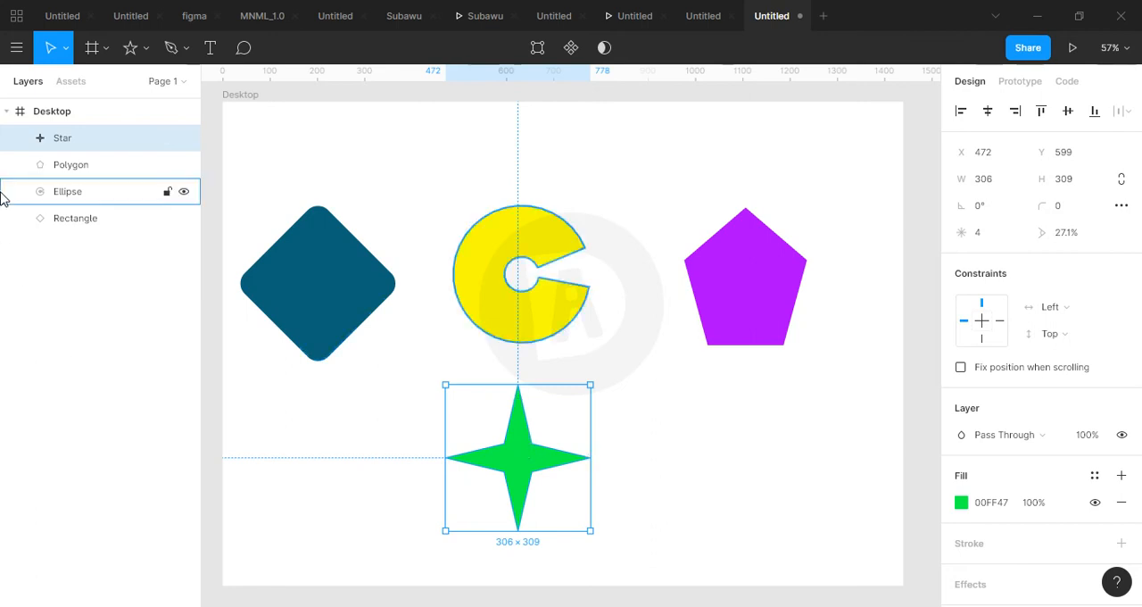
Draw a nearly horizontal arrow about 578 long above the shapes, starting at about X 392, Y 91.
{"action": "left_click", "coordinate": [143, 47]}
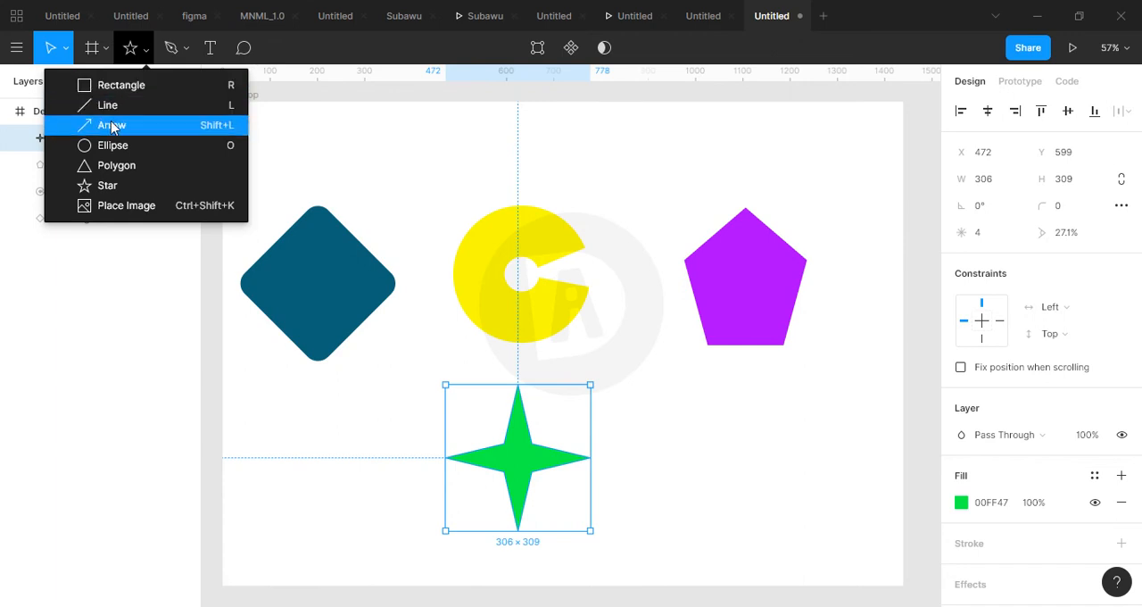
{"action": "left_click", "coordinate": [112, 125]}
{"action": "left_click_drag", "start_coordinate": [407, 145], "coordinate": [681, 145]}
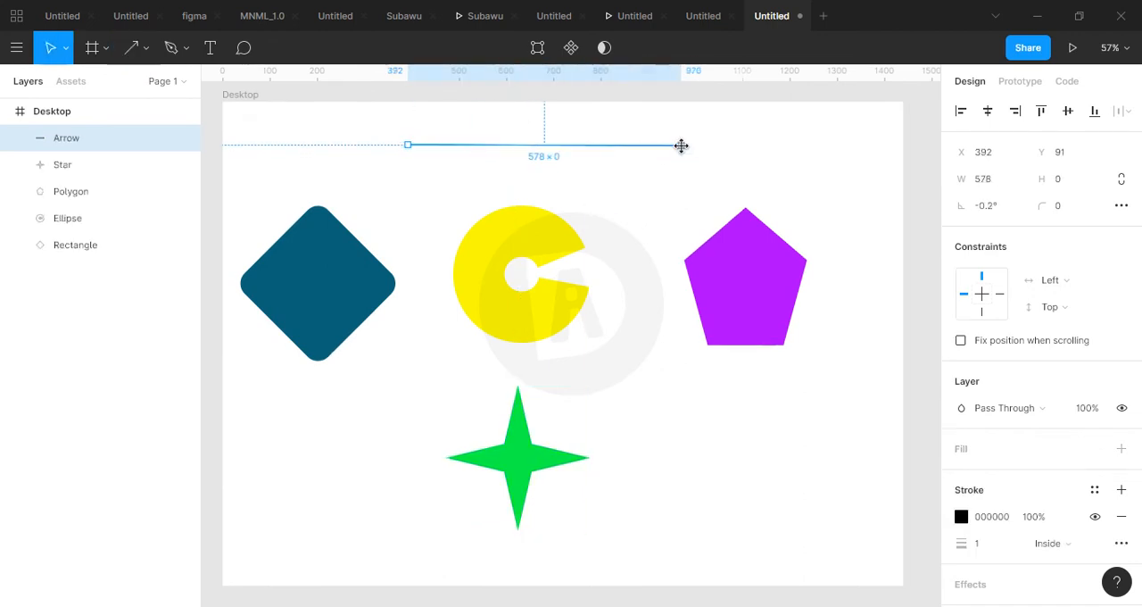
Level the arrow by setting its rotation to 0°.
{"action": "left_click", "coordinate": [1000, 208]}
{"action": "type", "text": "0"}
{"action": "key", "text": "Return"}
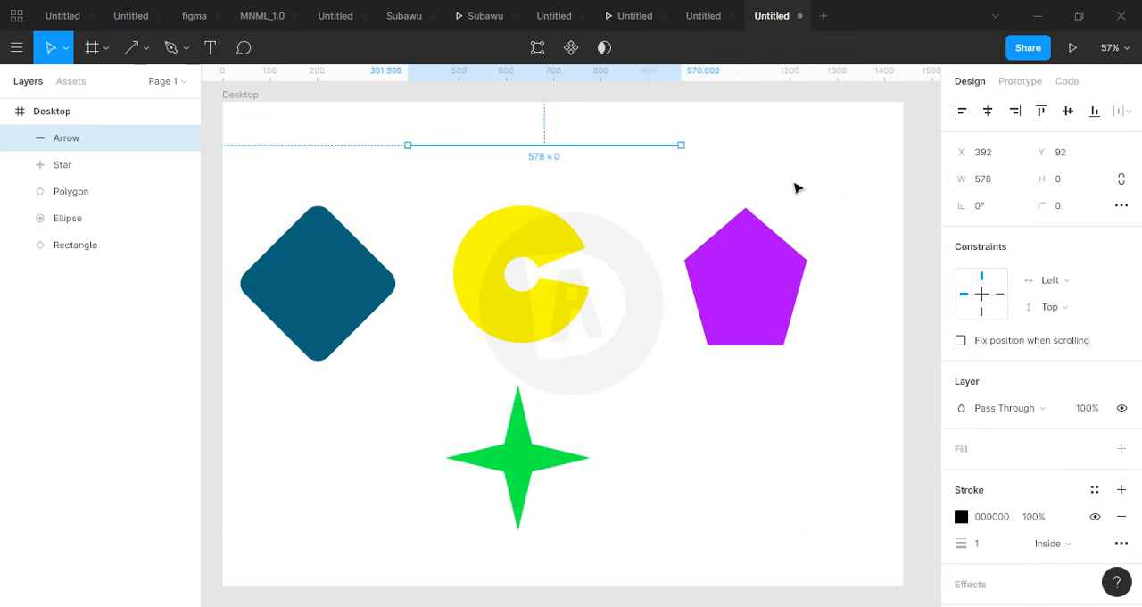
Set the arrow's stroke weight to 5 and its stroke colour to red, hex E50000.
{"action": "left_click", "coordinate": [643, 239]}
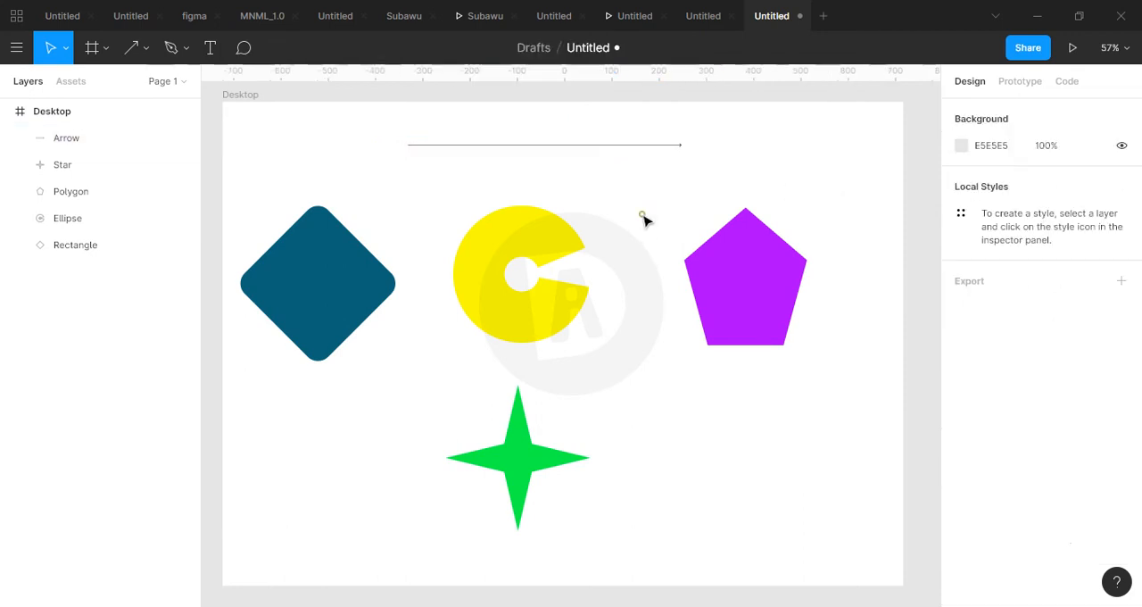
{"action": "left_click", "coordinate": [656, 146]}
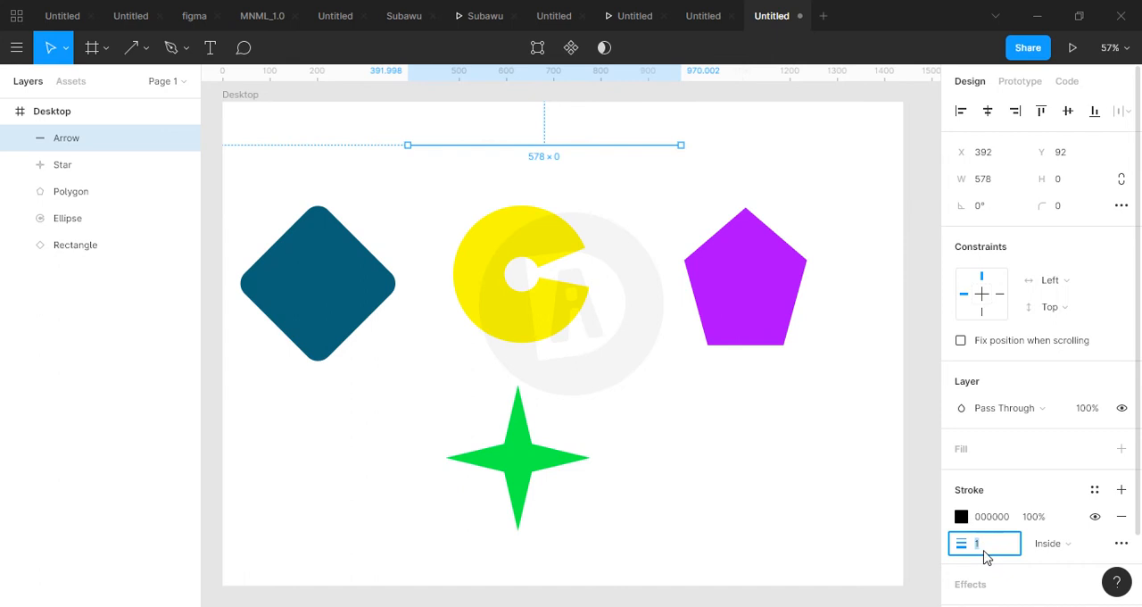
{"action": "type", "text": "5"}
{"action": "key", "text": "Return"}
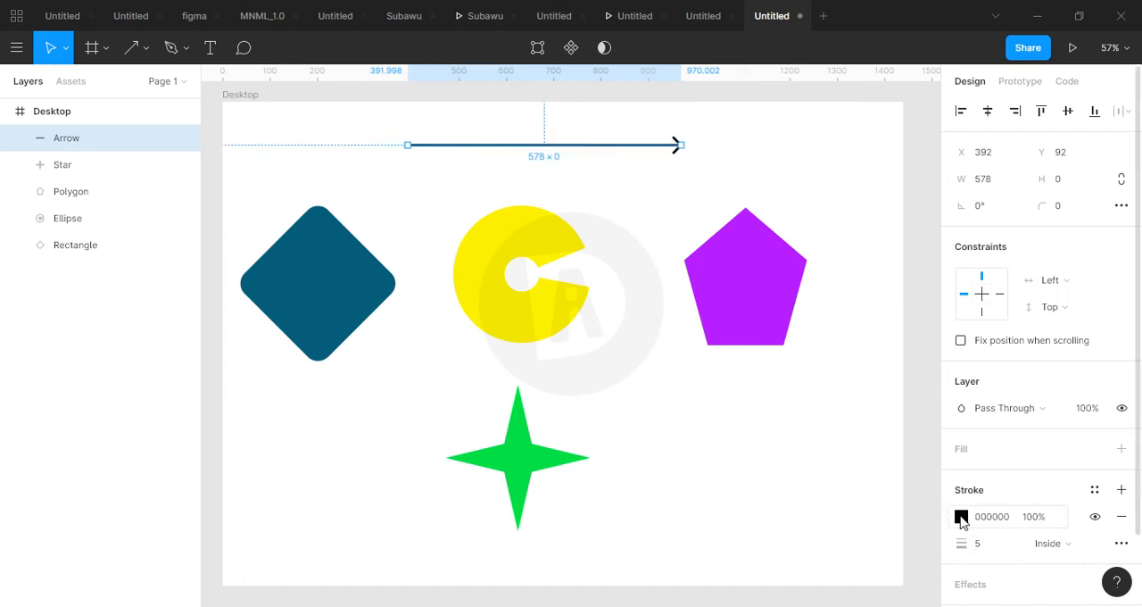
{"action": "left_click", "coordinate": [961, 518]}
{"action": "mouse_move", "coordinate": [892, 346]}
{"action": "left_mouse_down"}
{"action": "mouse_move", "coordinate": [938, 250]}
{"action": "mouse_move", "coordinate": [941, 207]}
{"action": "left_mouse_up"}
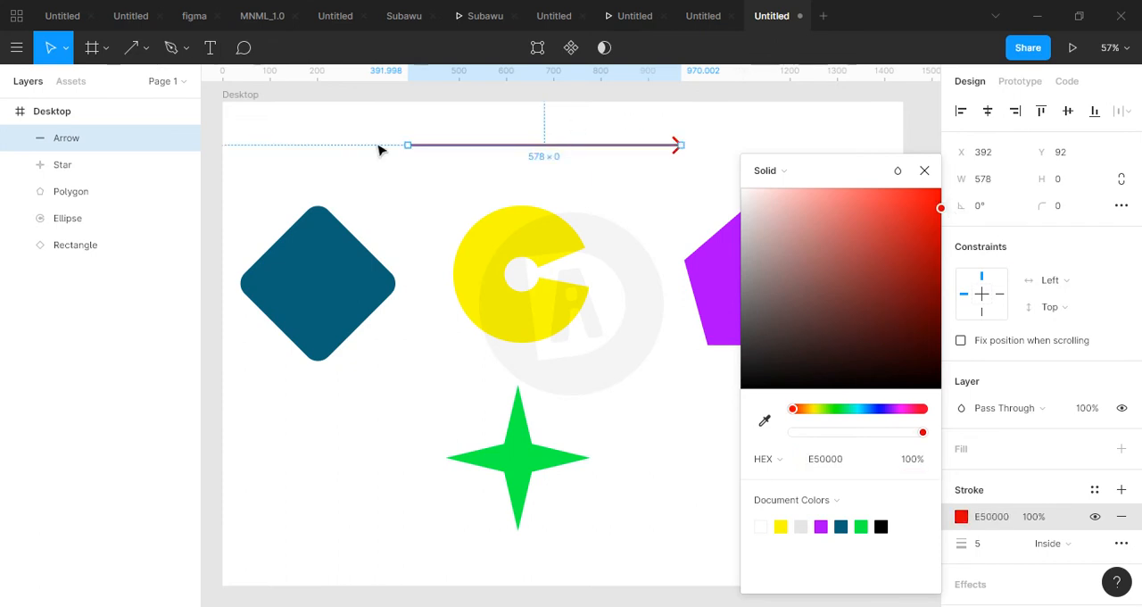
{"action": "left_click", "coordinate": [252, 172]}
Draw a nearly horizontal line about 434 long beside the star, starting at about X 933, Y 779, with stroke weight 6.
{"action": "left_click", "coordinate": [146, 52]}
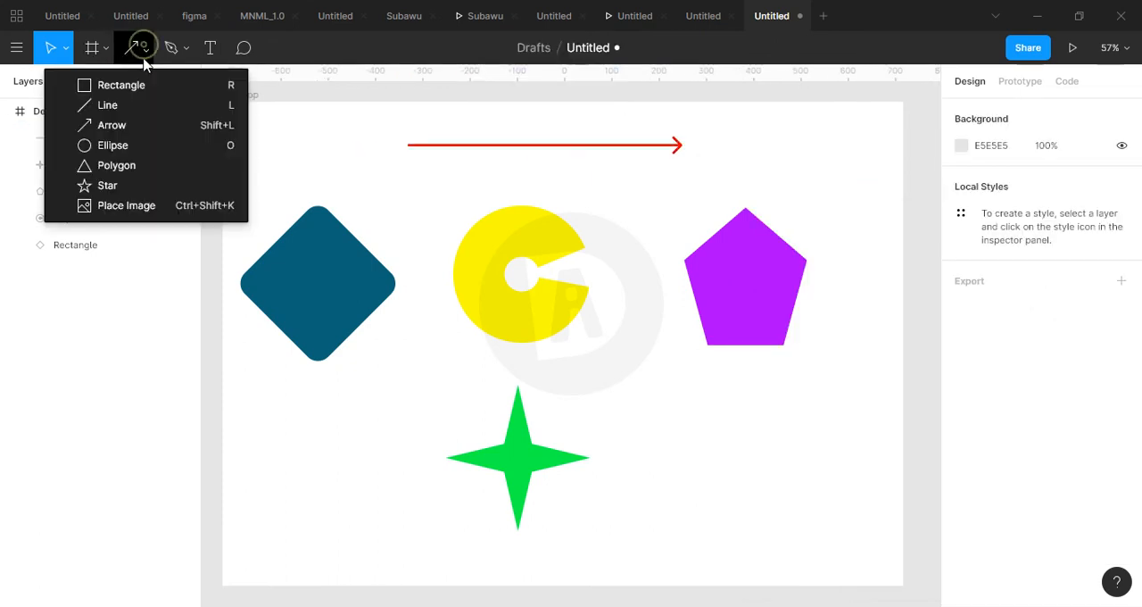
{"action": "left_click", "coordinate": [140, 105]}
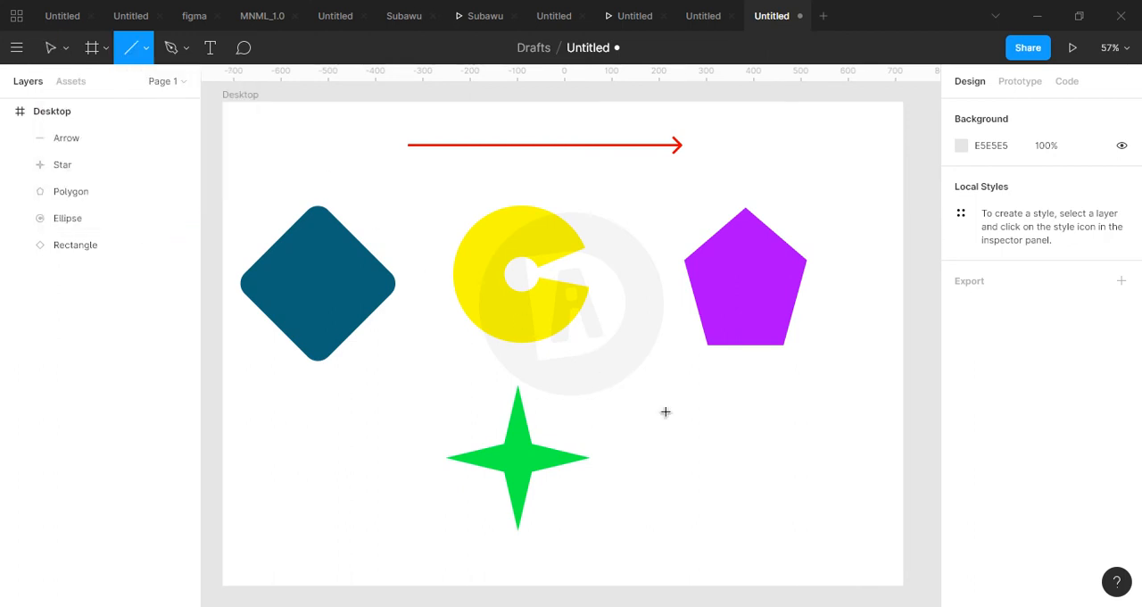
{"action": "left_click_drag", "start_coordinate": [663, 470], "coordinate": [869, 474]}
{"action": "left_click", "coordinate": [999, 543]}
{"action": "type", "text": "6"}
{"action": "key", "text": "Return"}
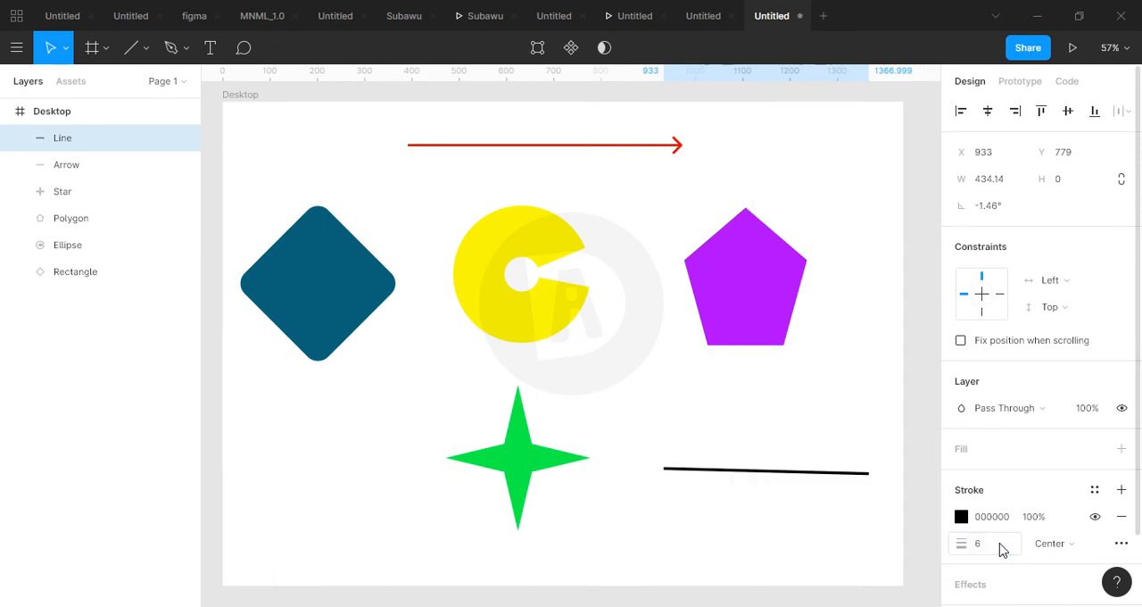
Change the new line's stroke colour to light blue, hex 00B2FF.
{"action": "left_click", "coordinate": [961, 517]}
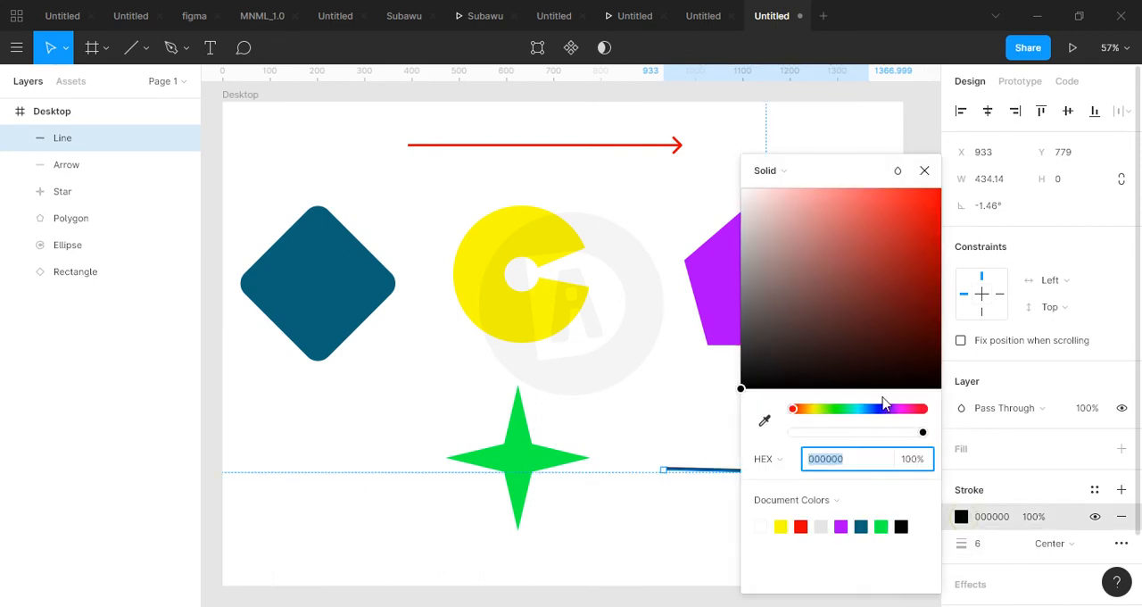
{"action": "left_click", "coordinate": [863, 407]}
{"action": "left_click_drag", "start_coordinate": [863, 340], "coordinate": [961, 198]}
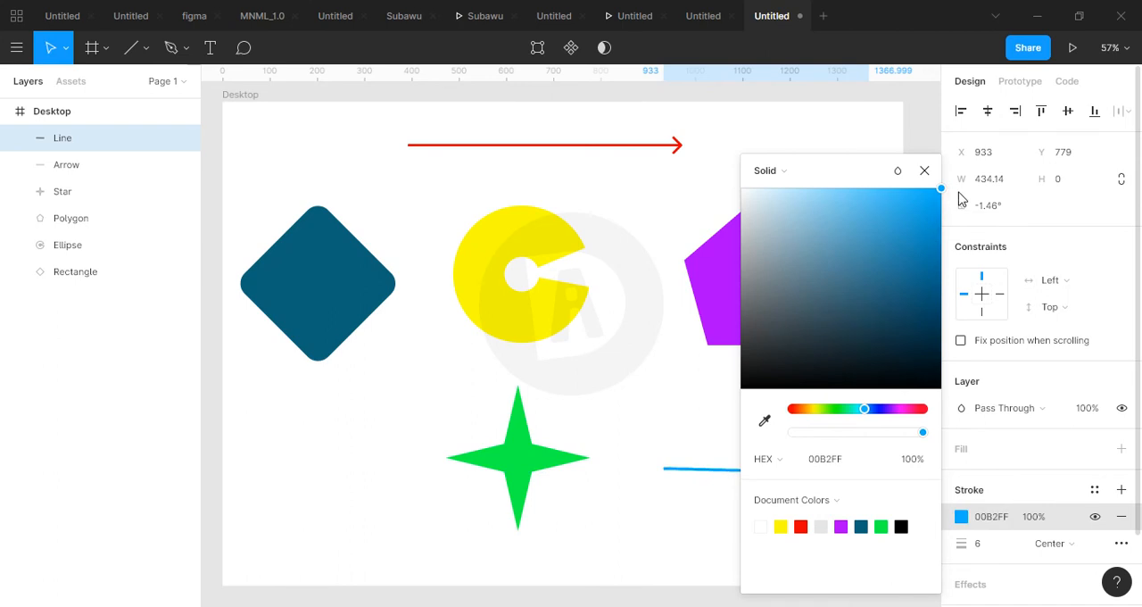
{"action": "left_click", "coordinate": [924, 170]}
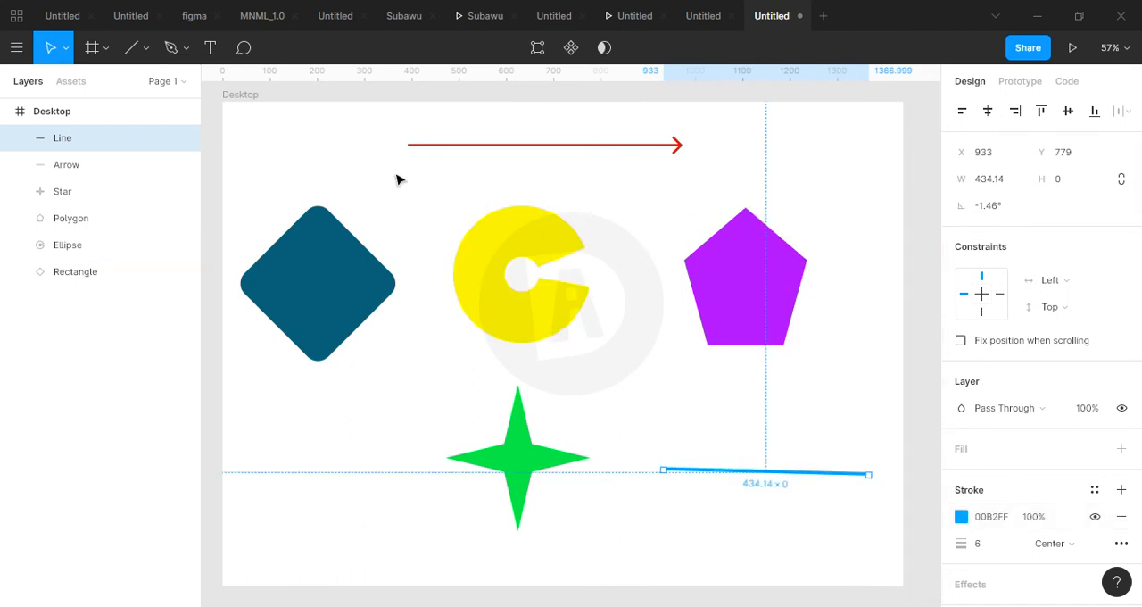
Place the kisspng-lipstick-purple-make-up-cosmetics image from the Celia's logo folder below the dark teal diamond.
{"action": "left_click", "coordinate": [146, 47]}
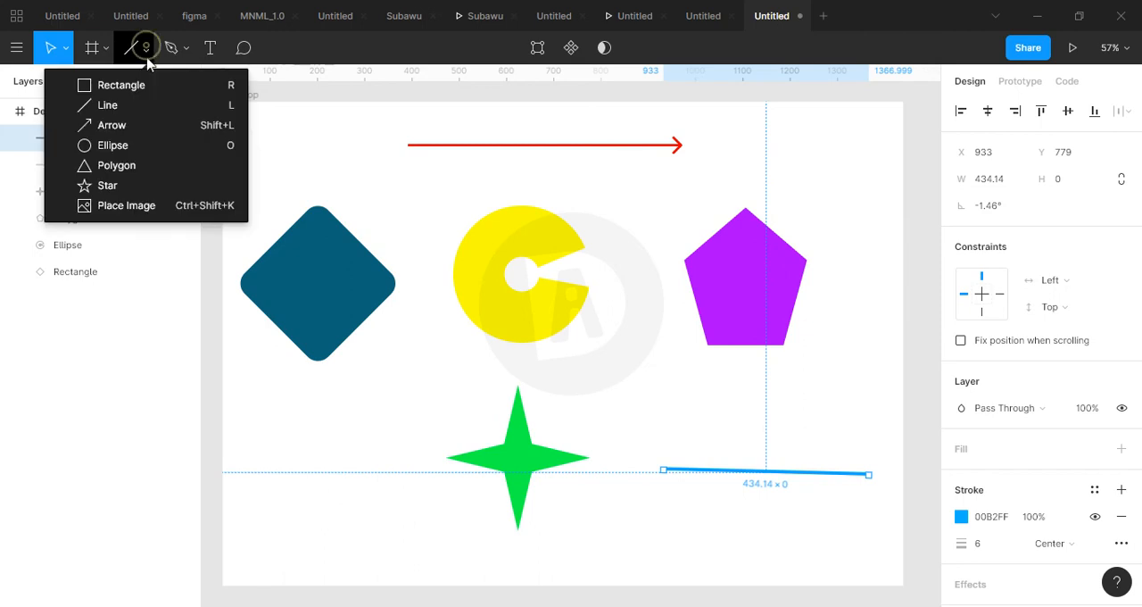
{"action": "left_click", "coordinate": [125, 205]}
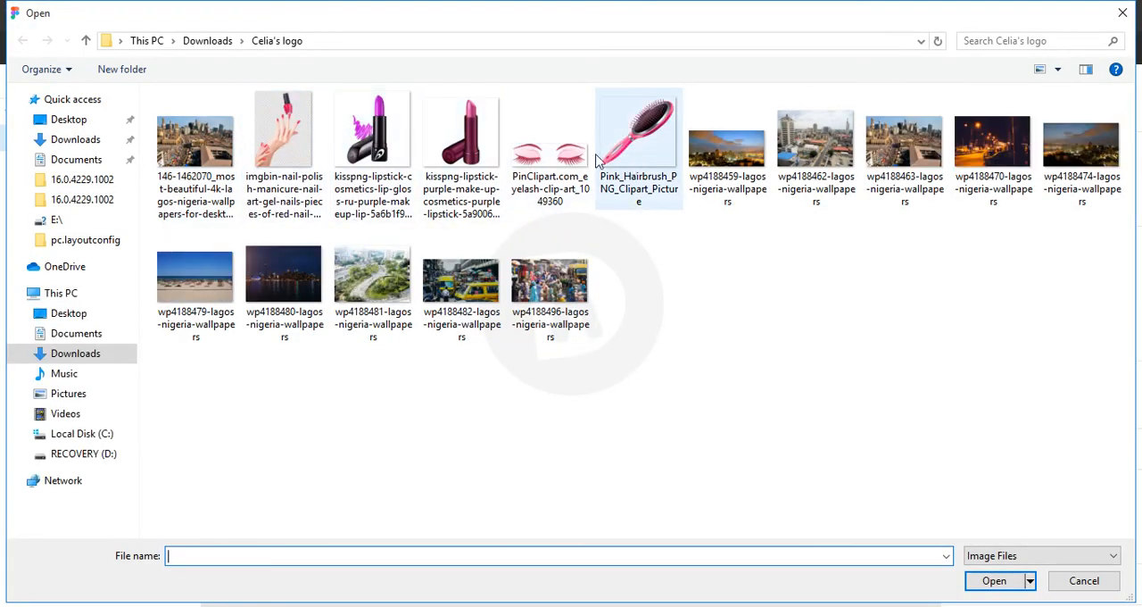
{"action": "left_click", "coordinate": [481, 152]}
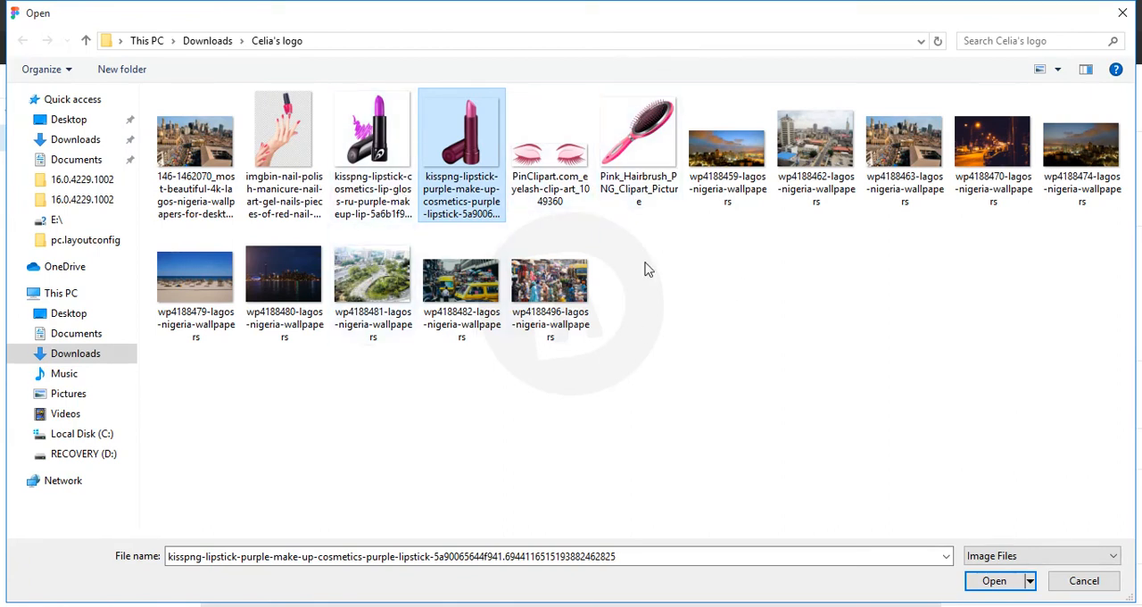
{"action": "left_click", "coordinate": [996, 580]}
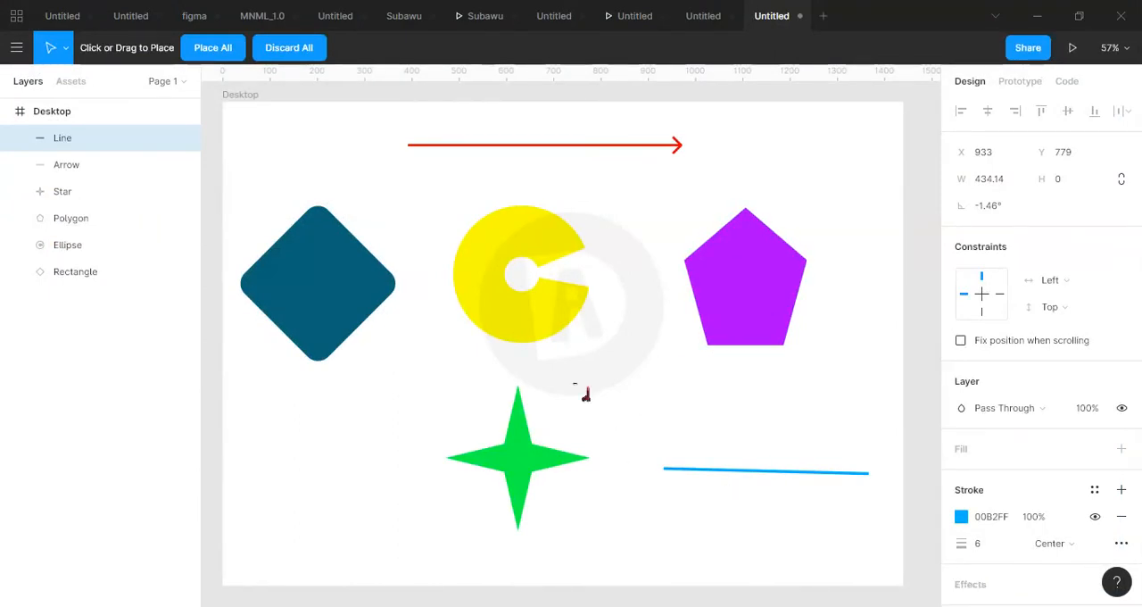
{"action": "left_click", "coordinate": [310, 430]}
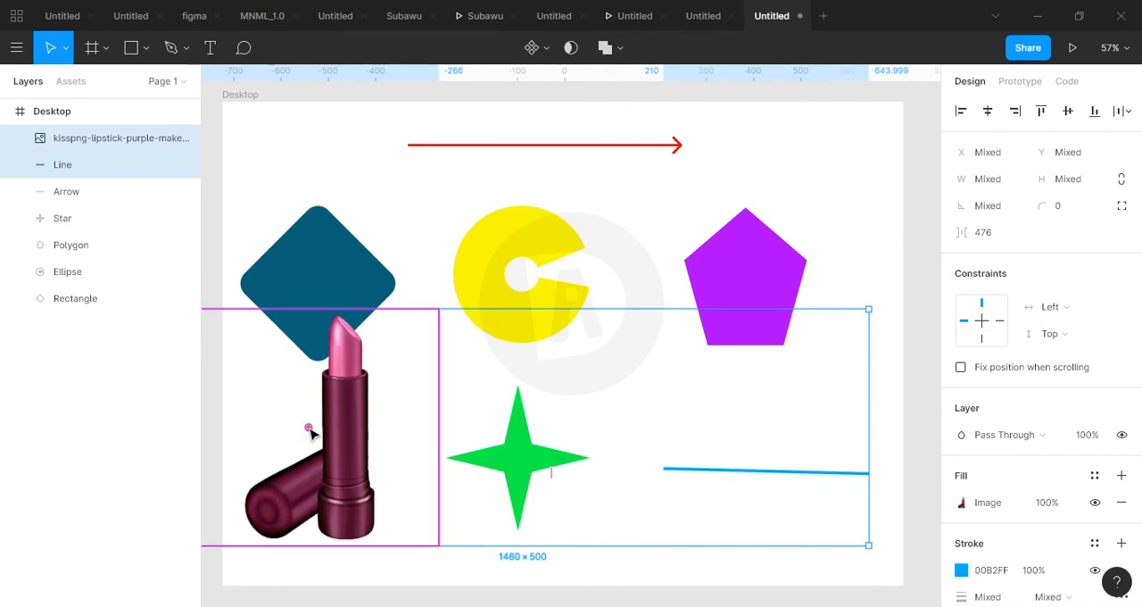
Move the lipstick image alone to about X -17, Y 504, then clear the selection.
{"action": "left_click", "coordinate": [604, 566]}
{"action": "left_click_drag", "start_coordinate": [353, 516], "coordinate": [384, 540]}
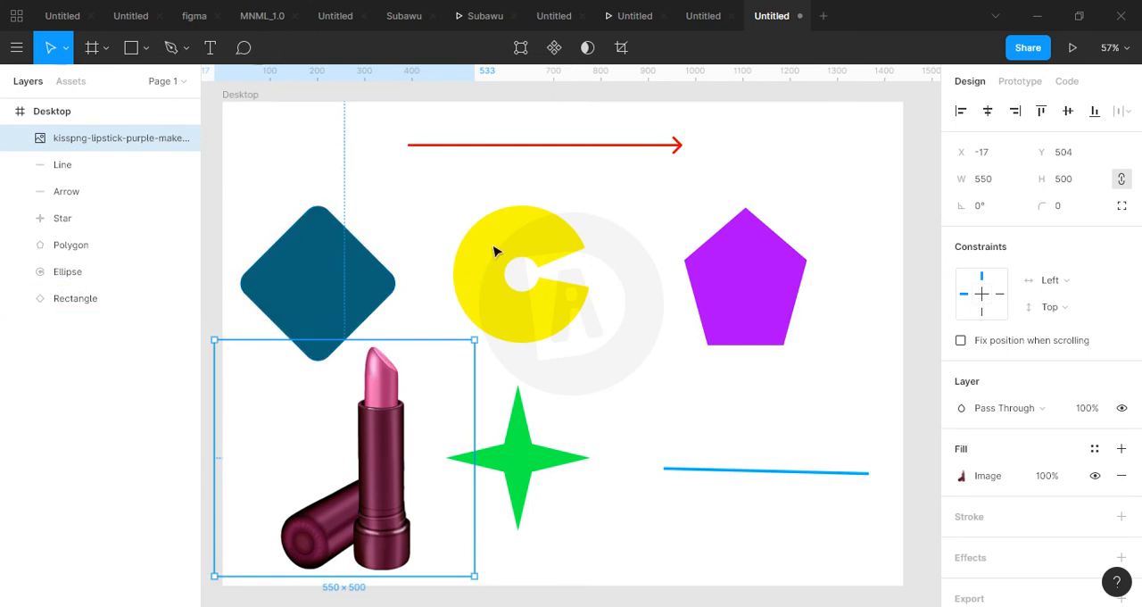
{"action": "left_click", "coordinate": [681, 185]}
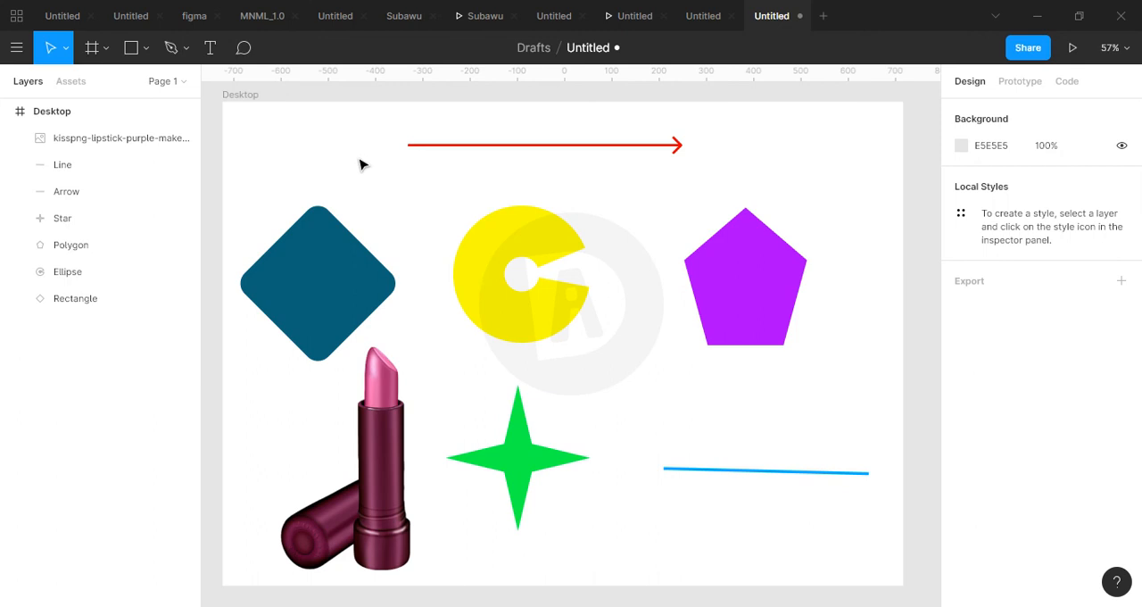
Change the Desktop frame's background to black, hex 000000.
{"action": "left_click", "coordinate": [255, 98]}
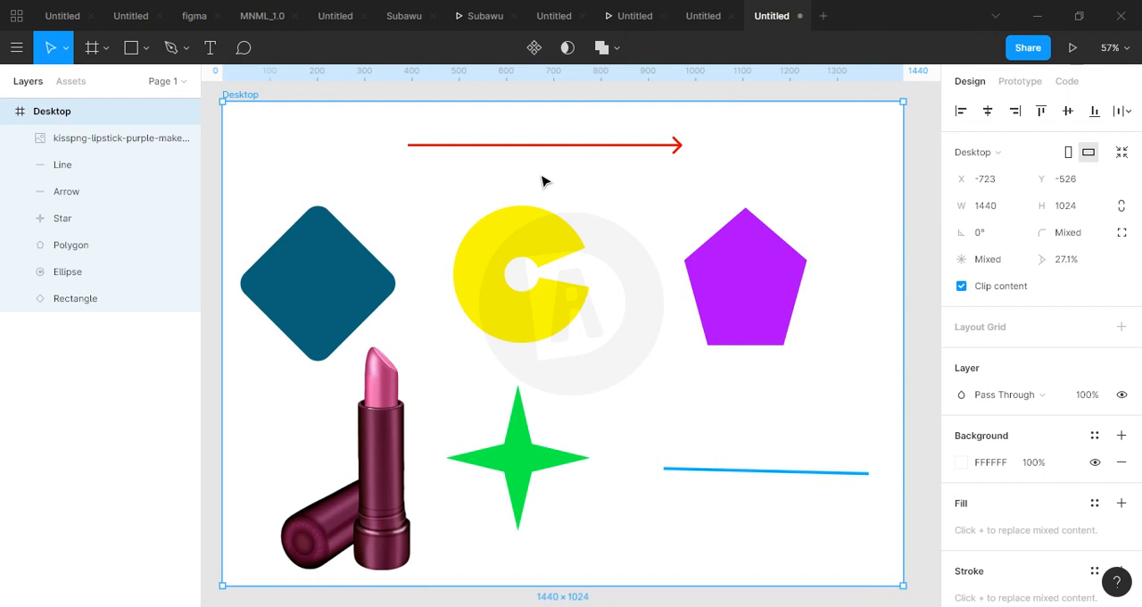
{"action": "left_click", "coordinate": [962, 462]}
{"action": "left_click_drag", "start_coordinate": [896, 299], "coordinate": [972, 446]}
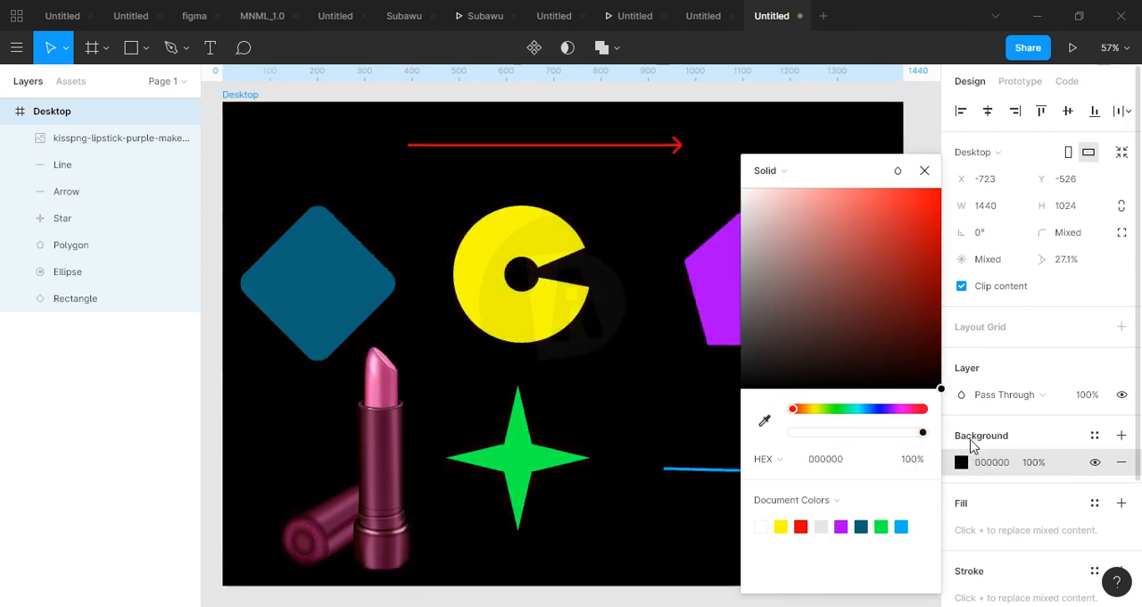
{"action": "left_click", "coordinate": [925, 172]}
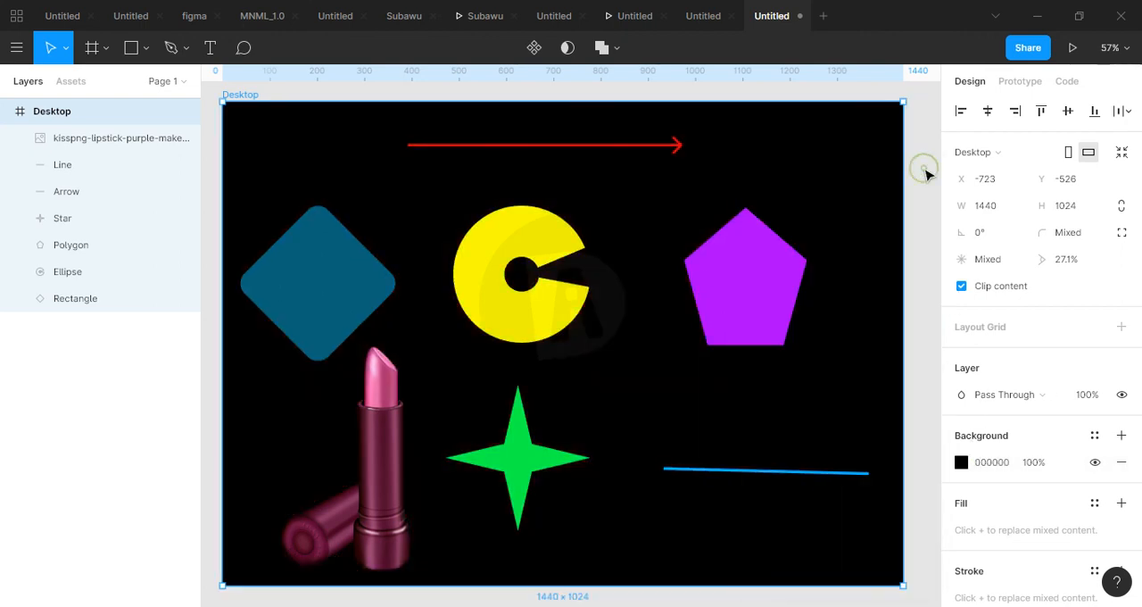
Set the Desktop frame's background back to white, hex FFFFFF.
{"action": "left_click", "coordinate": [961, 461]}
{"action": "left_click_drag", "start_coordinate": [886, 283], "coordinate": [683, 111]}
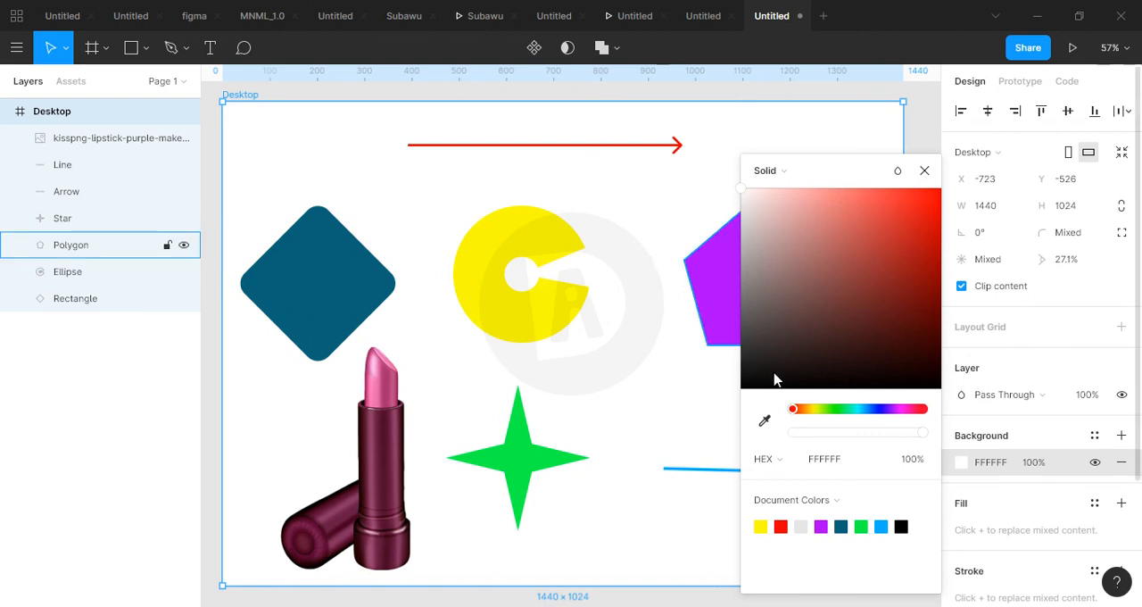
{"action": "left_click", "coordinate": [760, 604]}
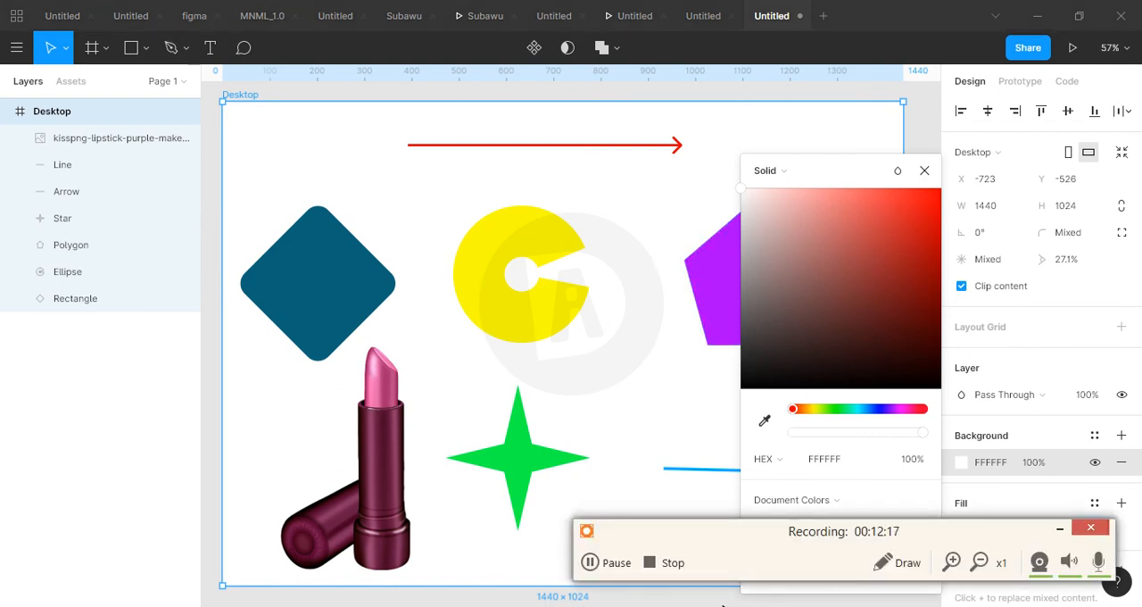